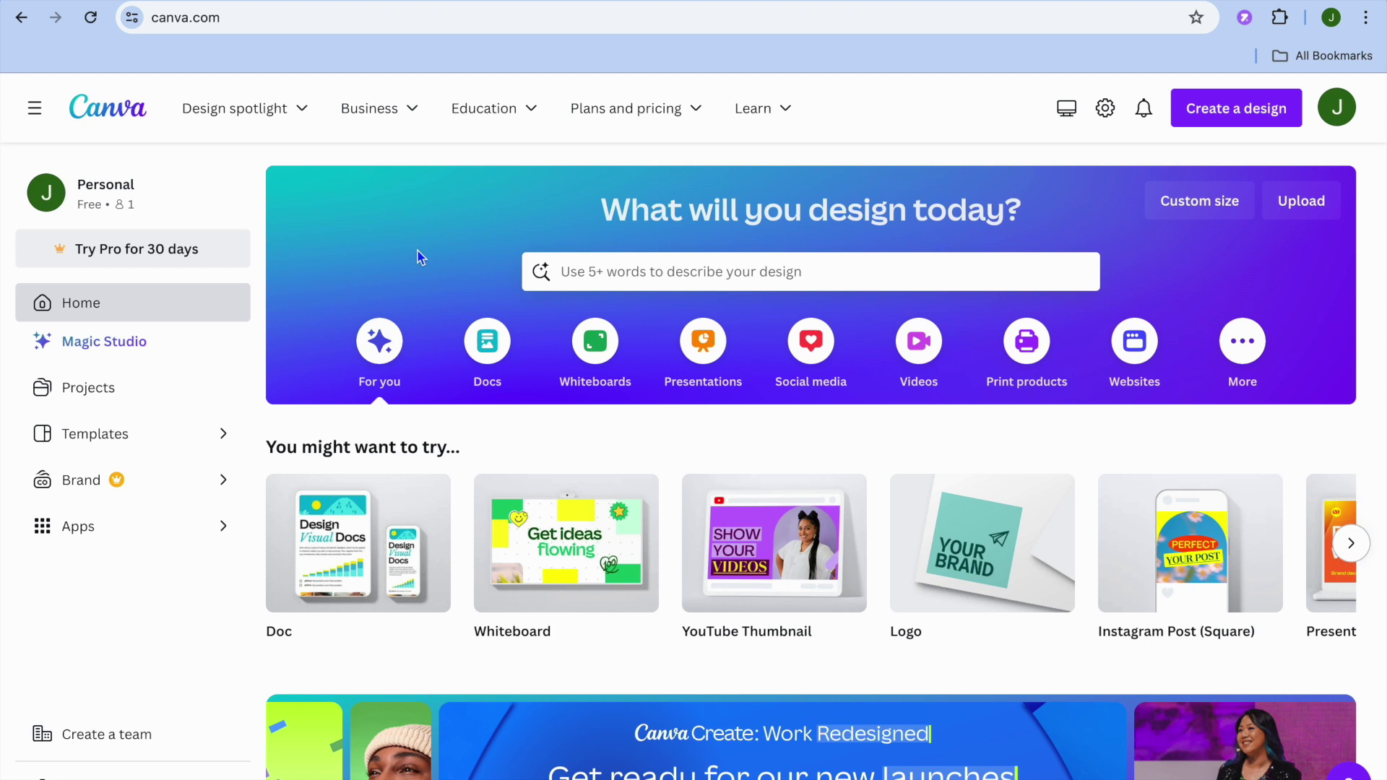
- Search Canva templates for 'wedding invitation video' using the recent-search suggestion
click(593, 272)
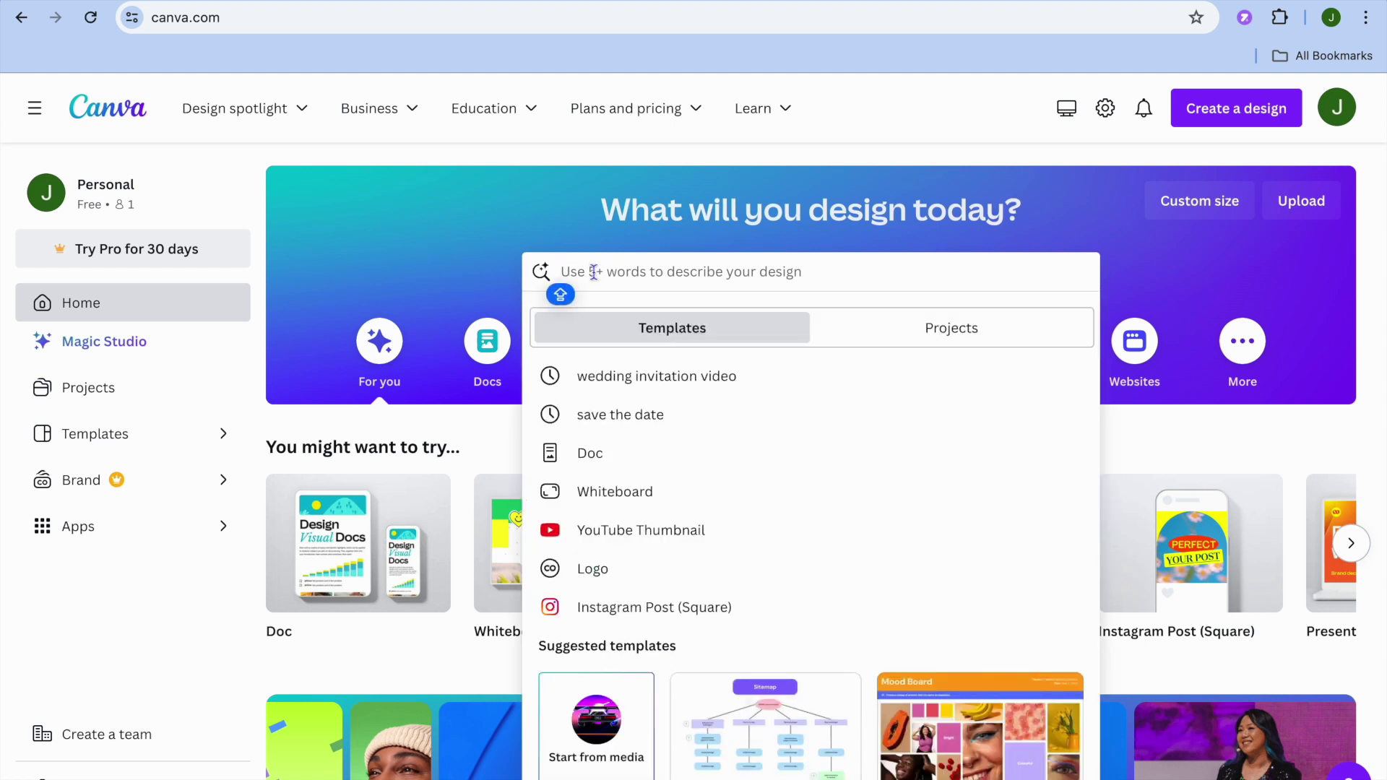
click(675, 379)
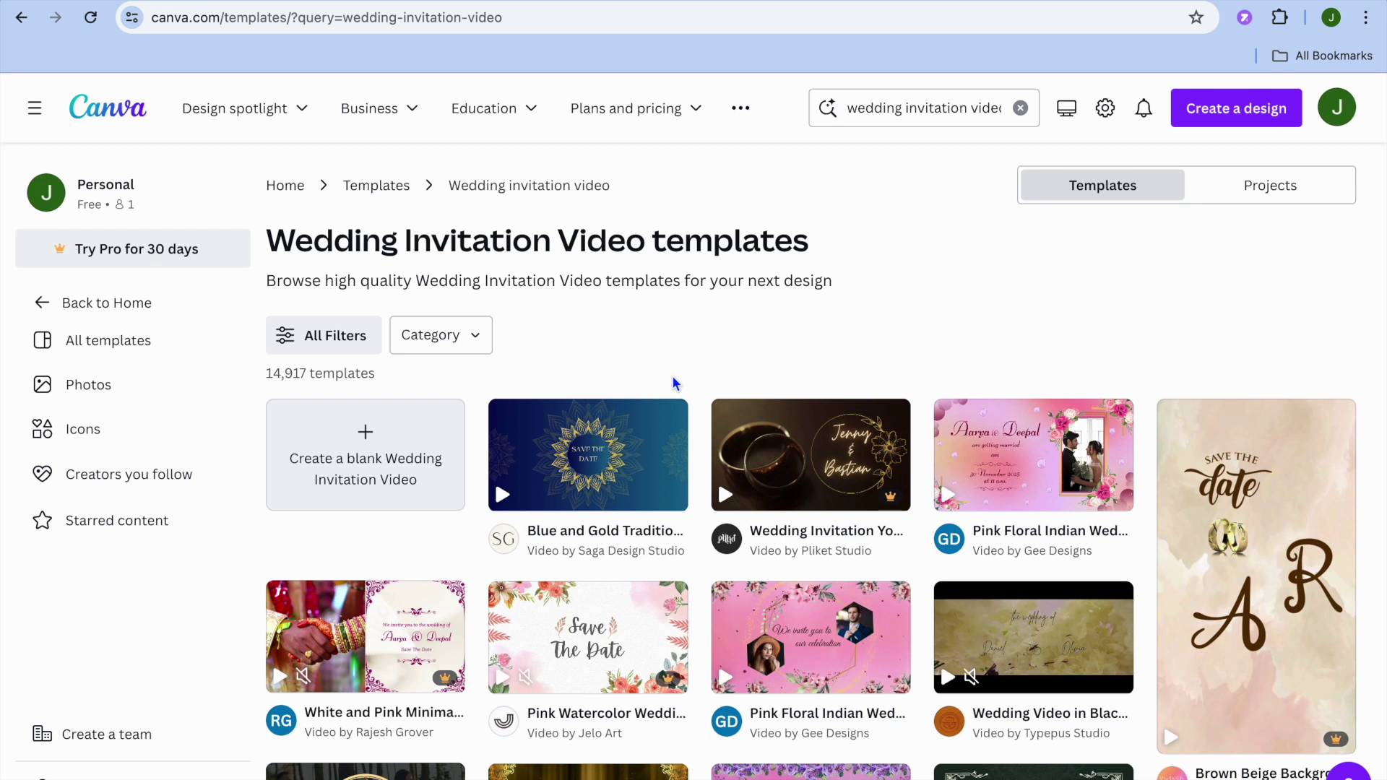
- Scroll through the wedding video templates and choose Beige Simple Cute Calligraphy
mouse_move(586, 442)
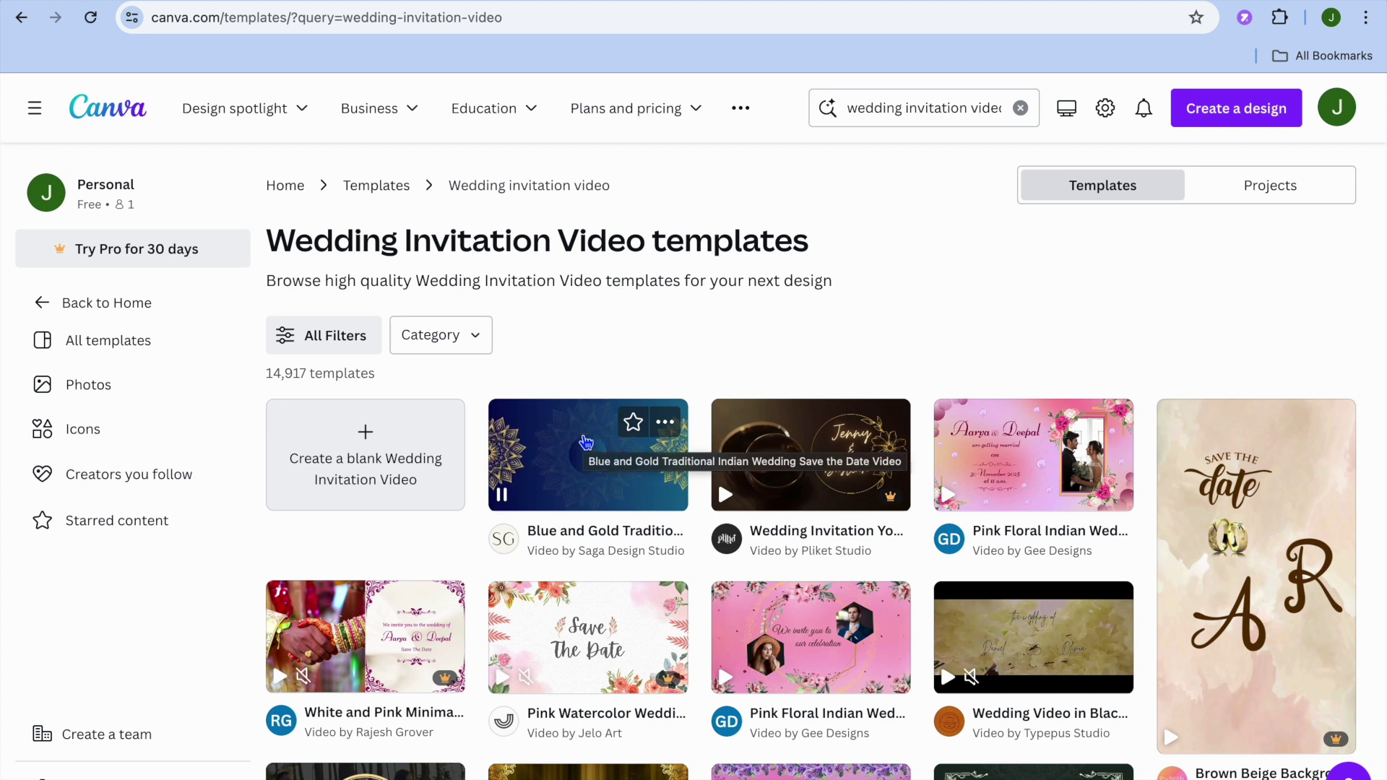
mouse_move(825, 484)
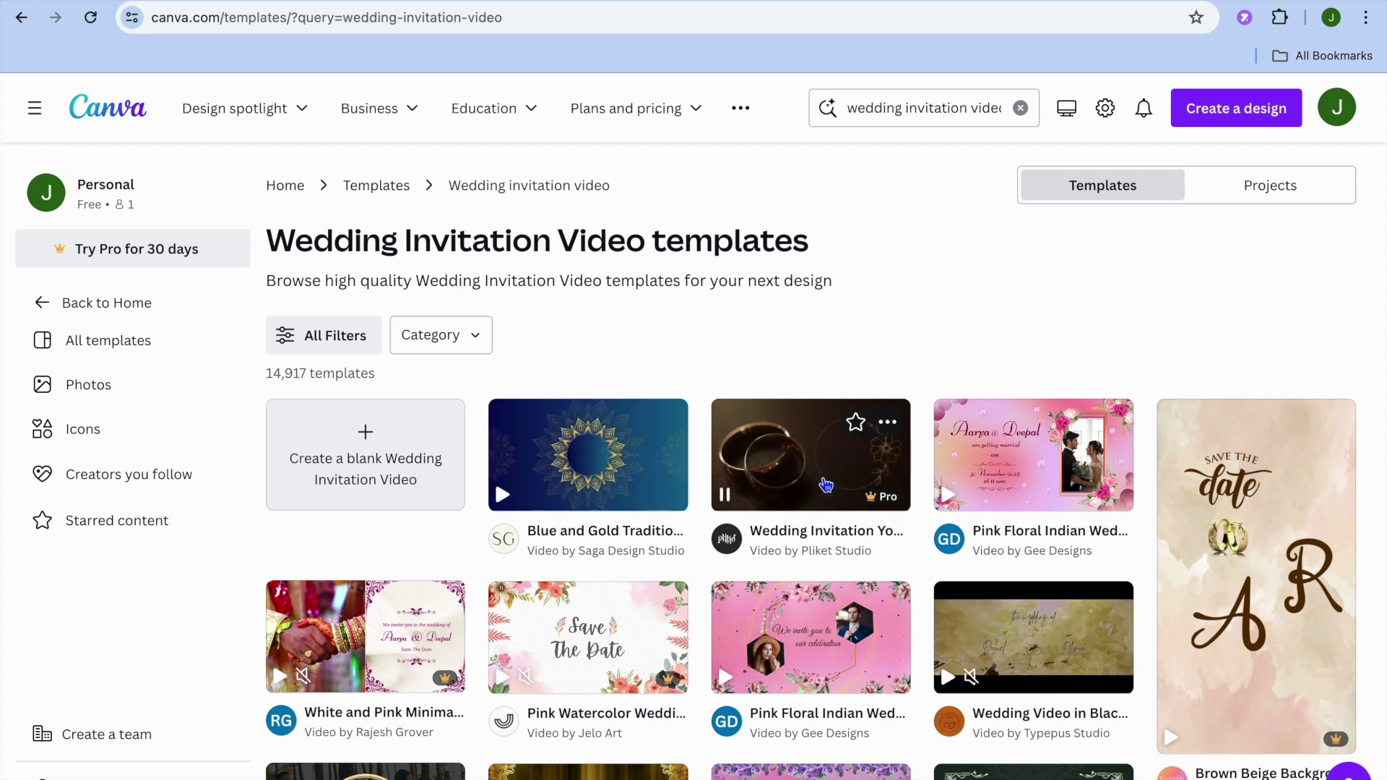
mouse_move(1016, 465)
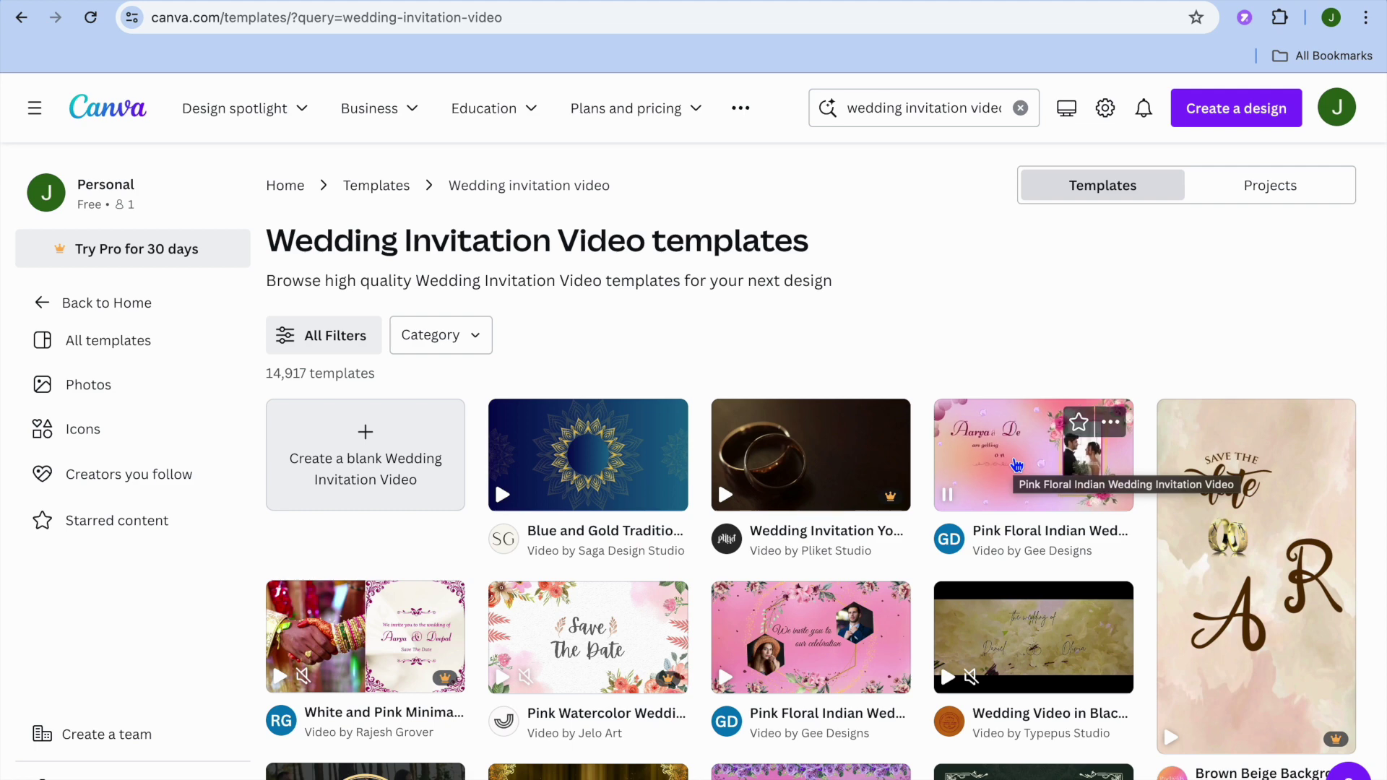
scroll(1015, 464, down, 2)
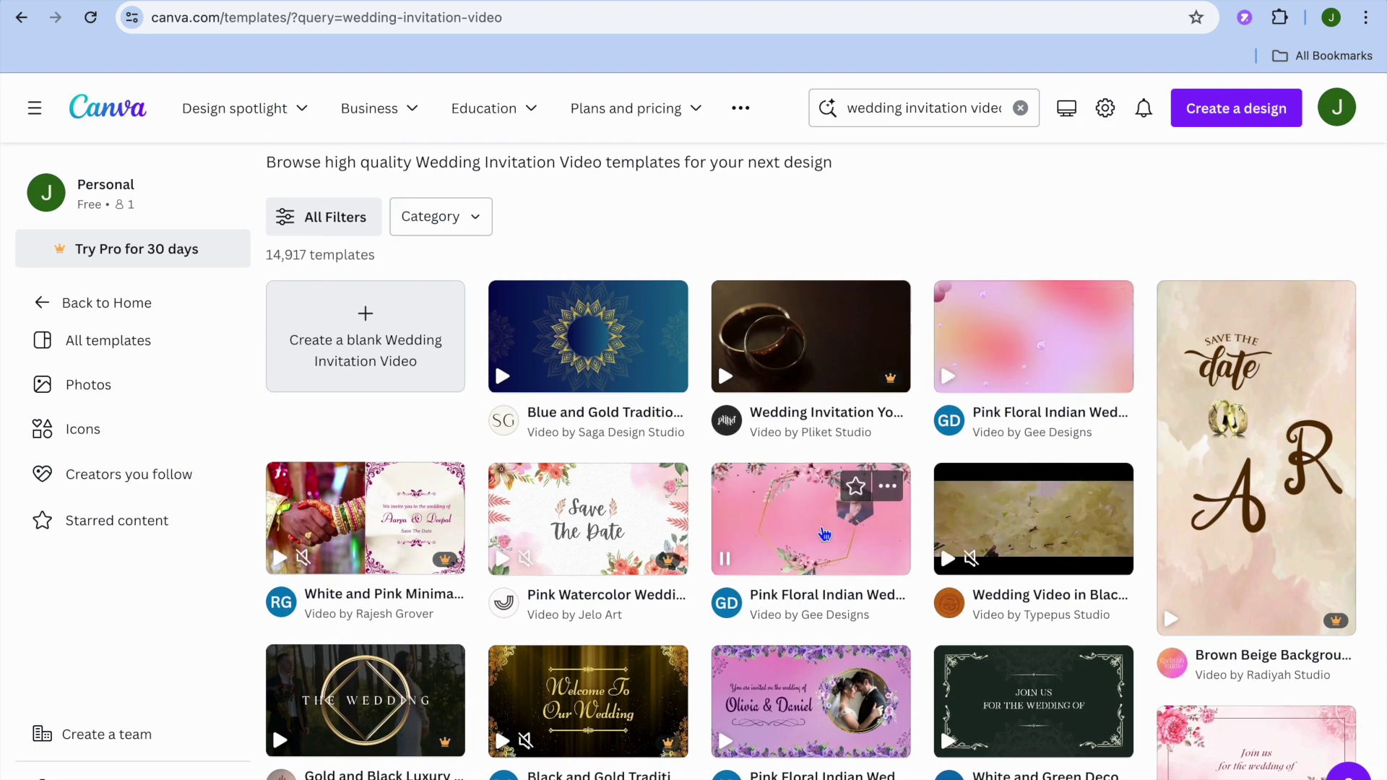
mouse_move(888, 392)
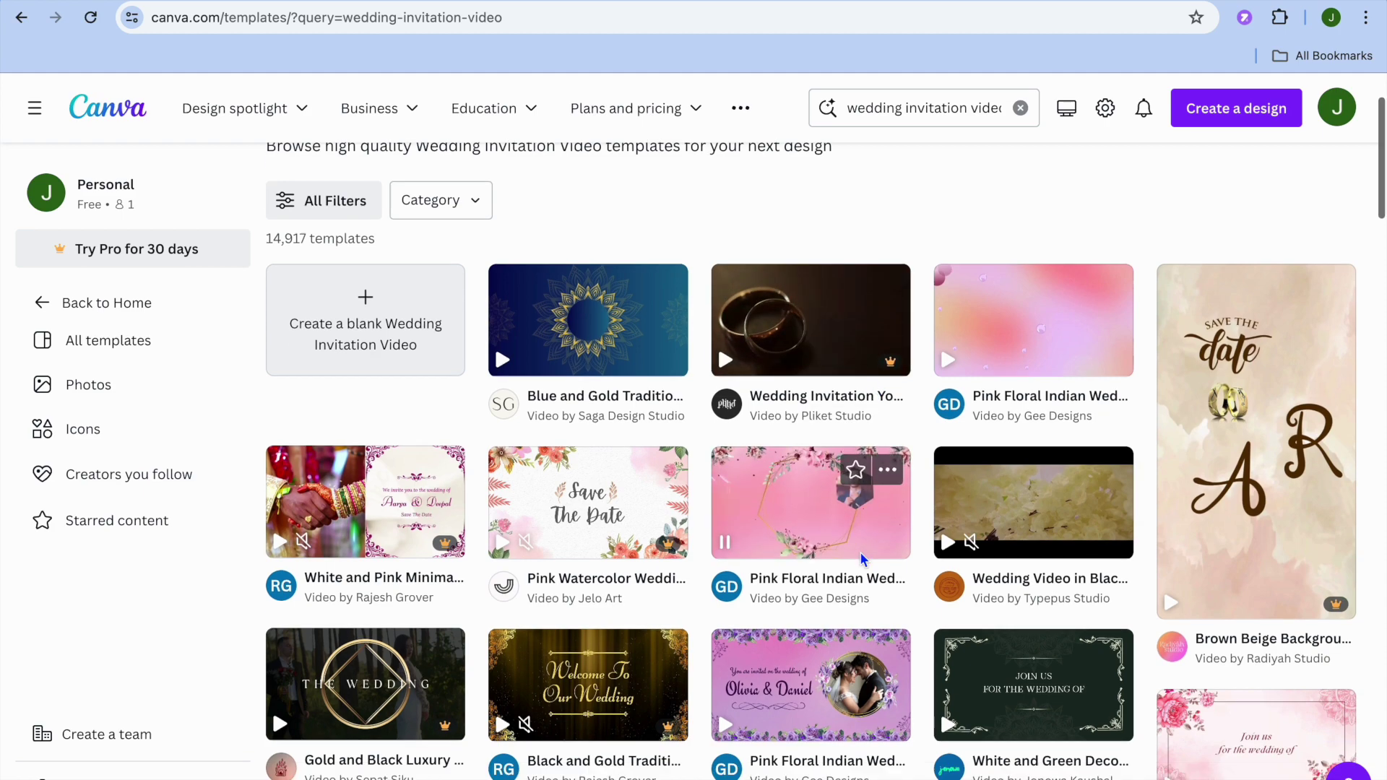
scroll(860, 552, down, 6)
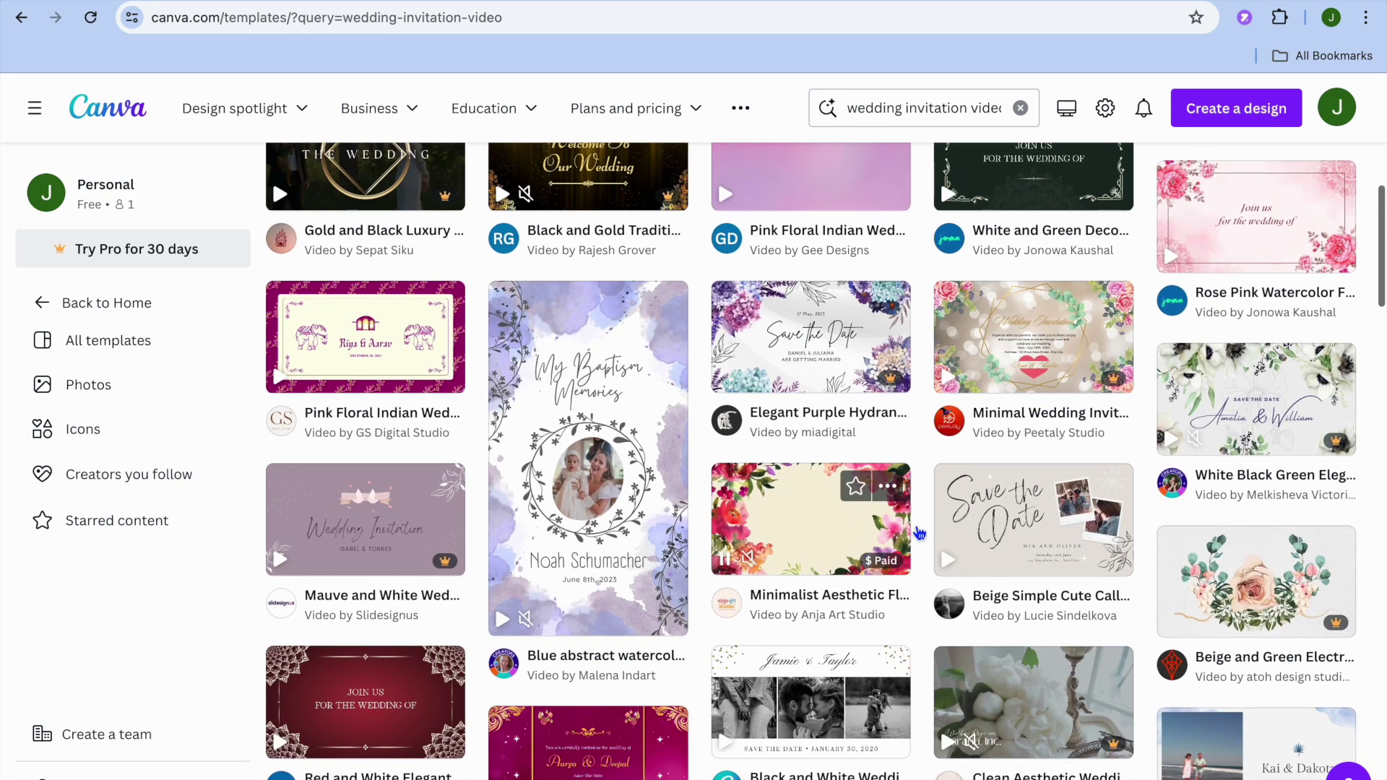
mouse_move(1003, 531)
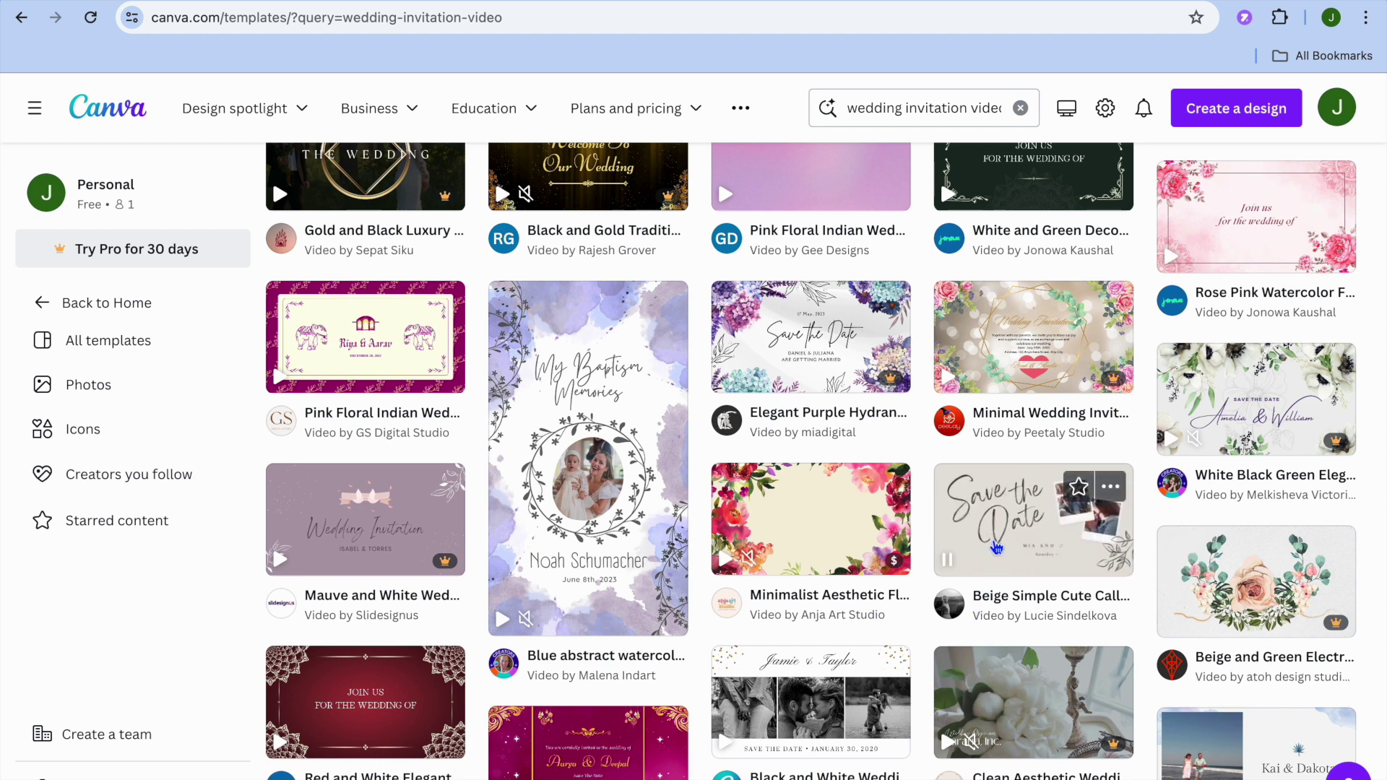
scroll(1008, 521, down, 2)
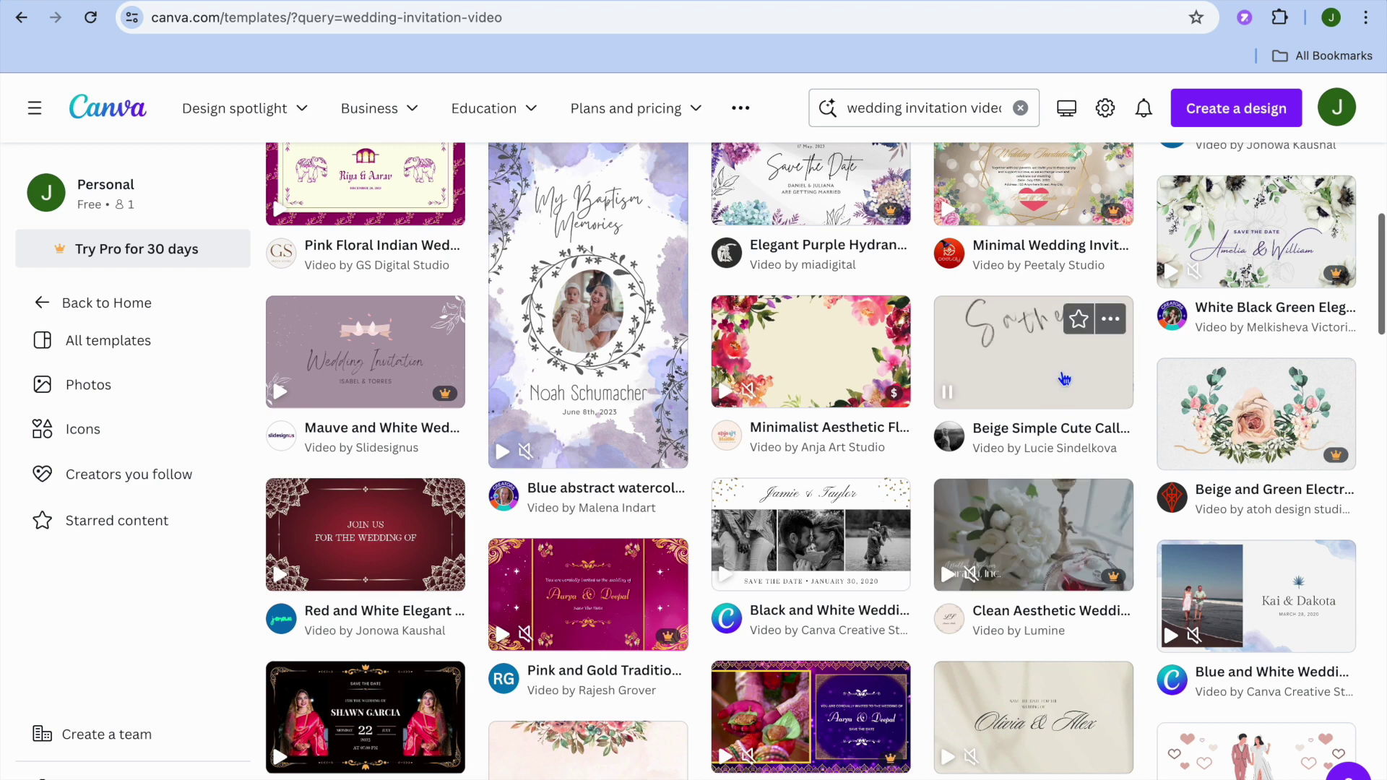
mouse_move(1274, 594)
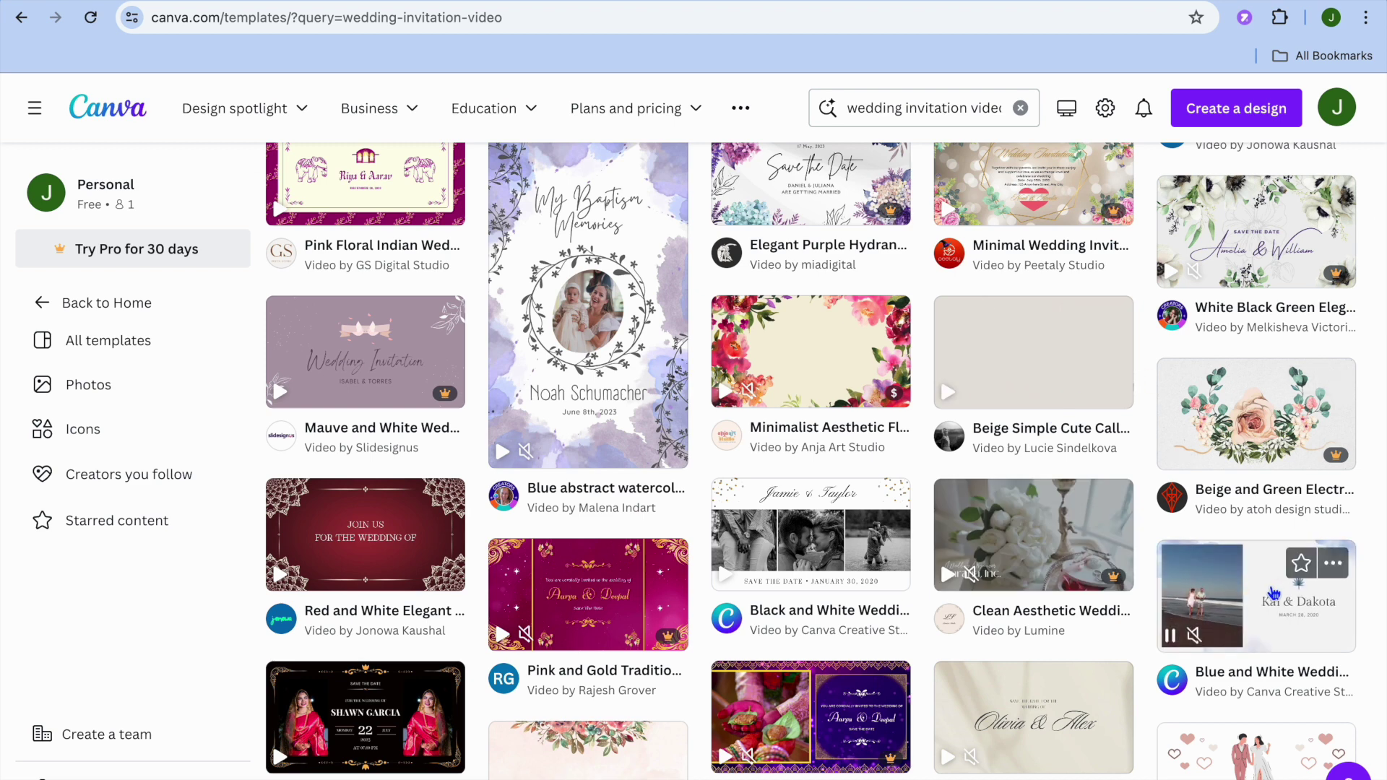
mouse_move(1064, 387)
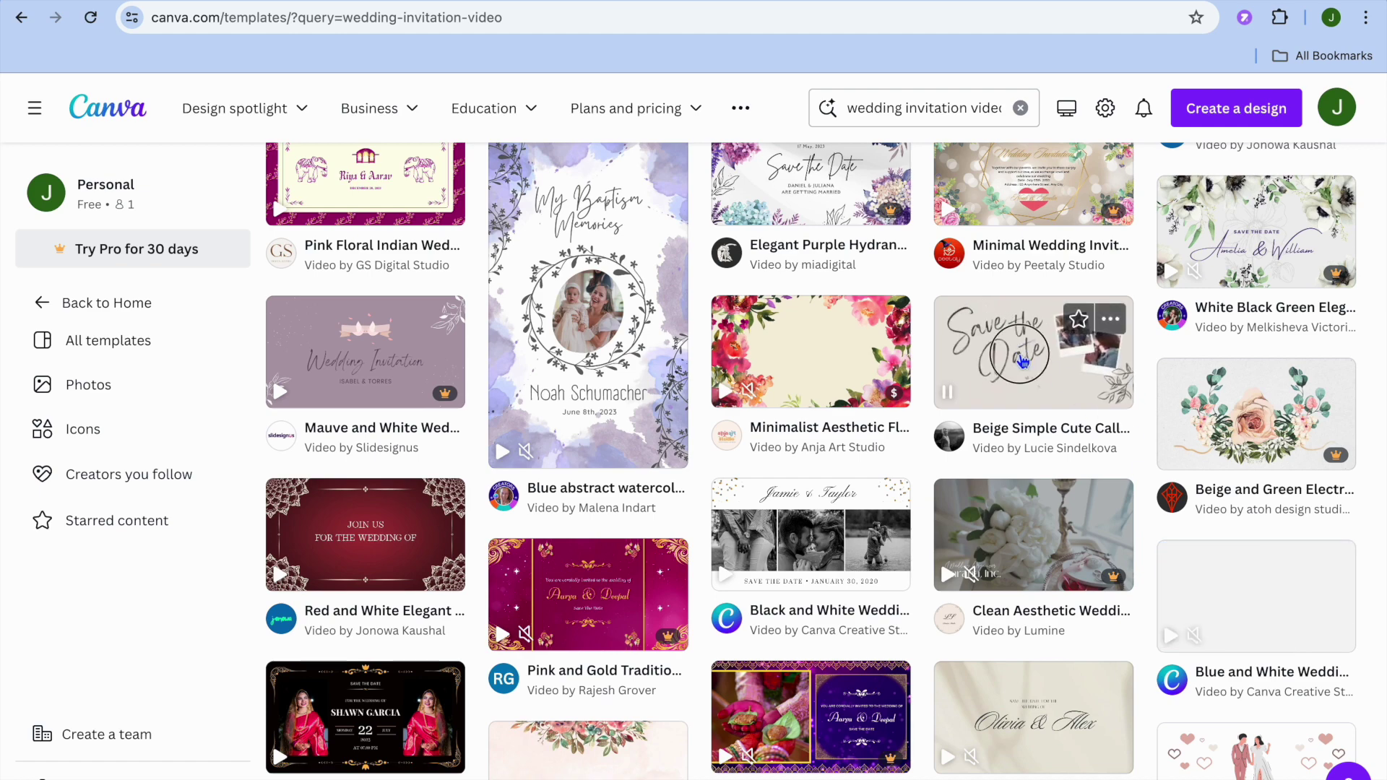
click(1020, 354)
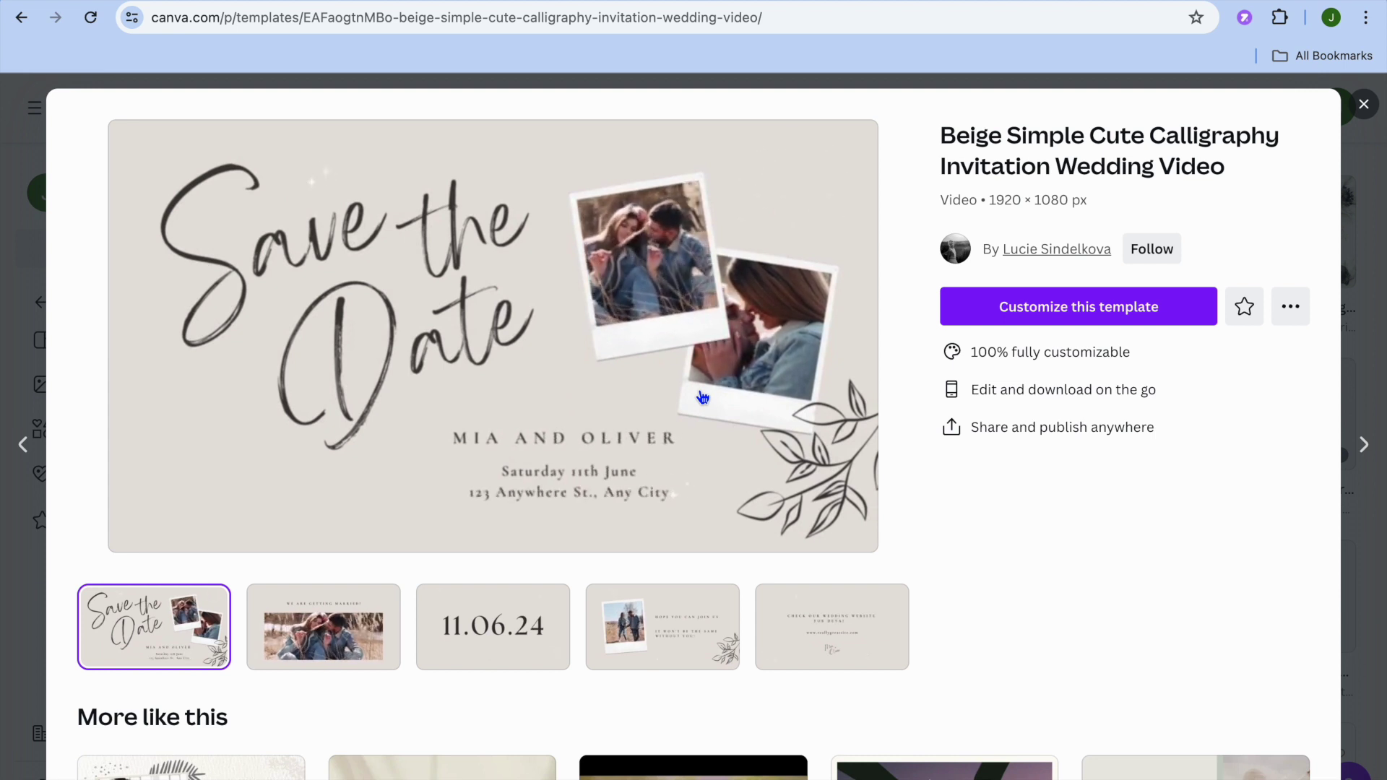
- Customize the Beige Simple Cute Calligraphy template to edit its five scenes
click(977, 318)
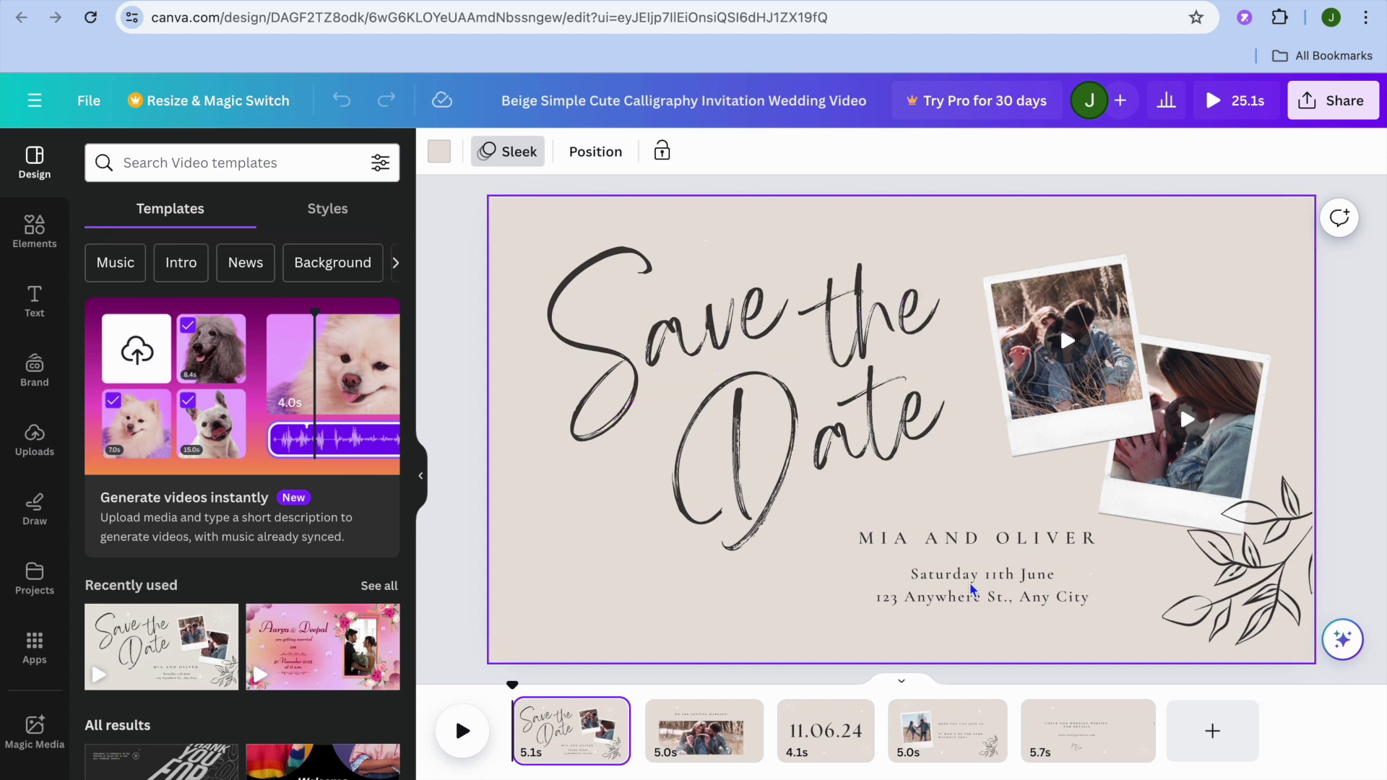
- Replace the second name in scene one's couple names with the groom's name
click(867, 542)
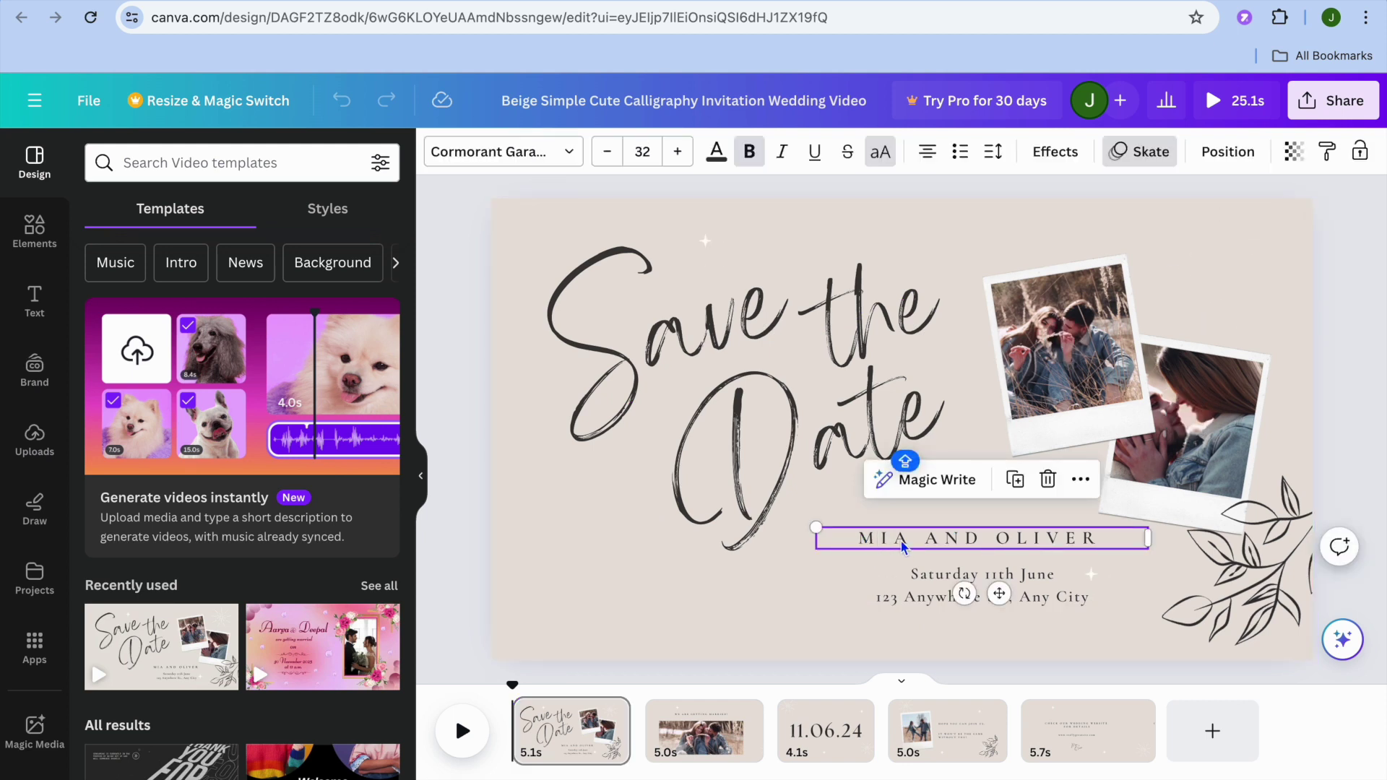
double_click(994, 539)
click(995, 536)
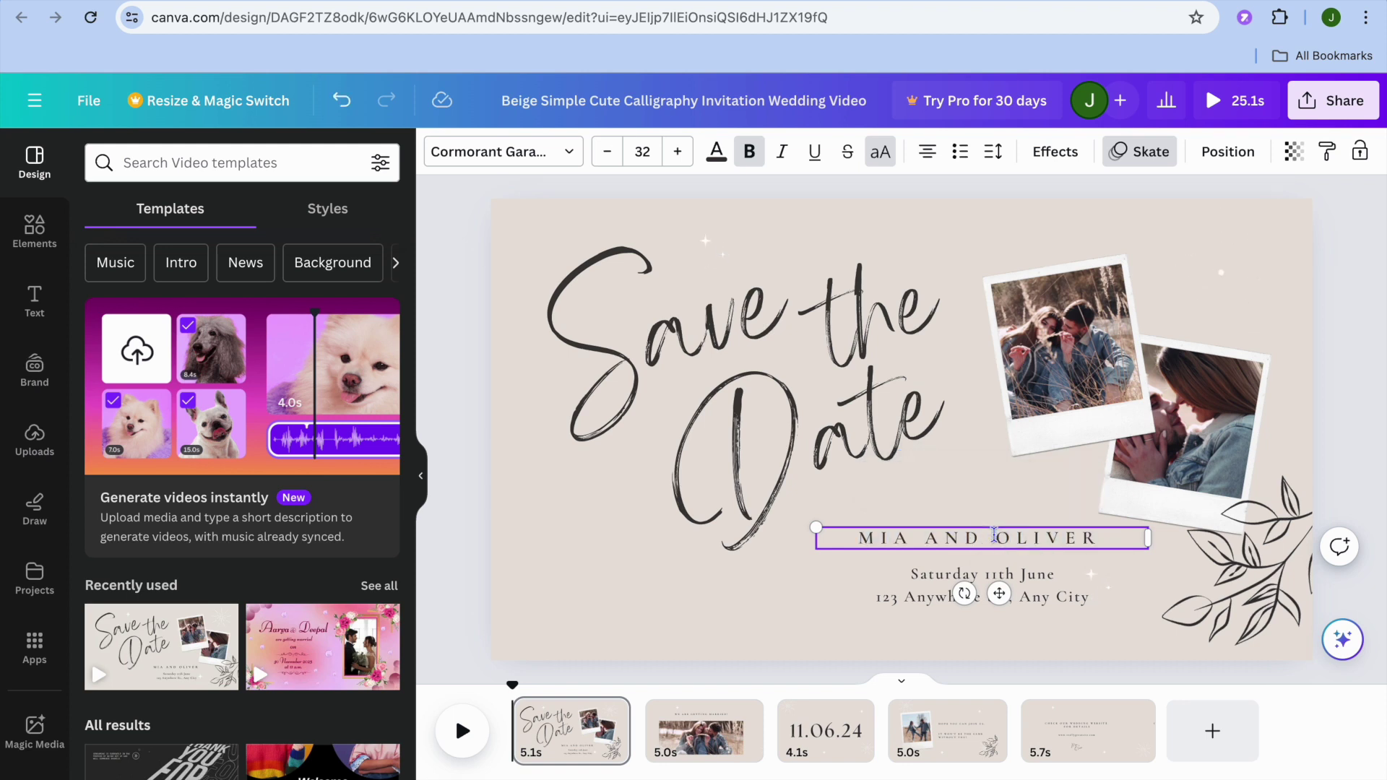
drag(995, 536, 1101, 534)
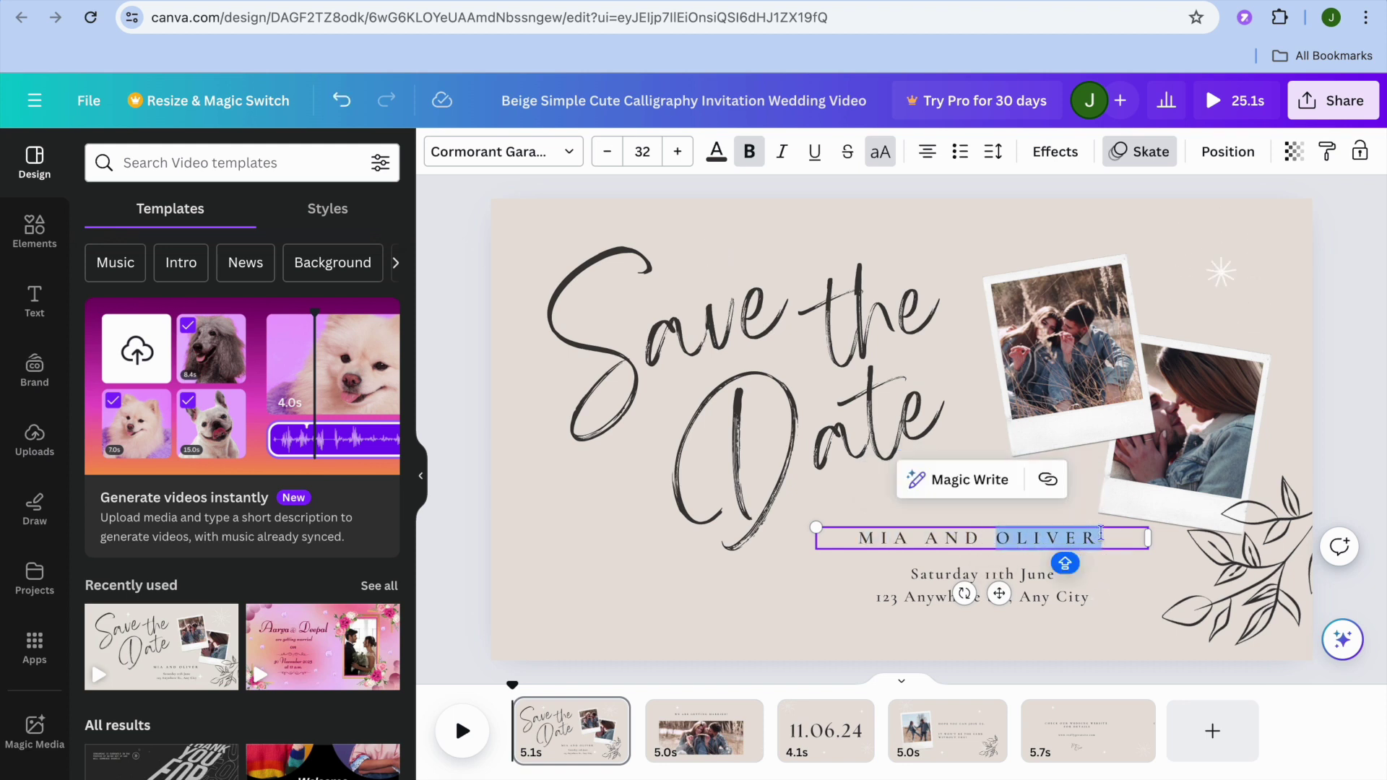
text(JAS)
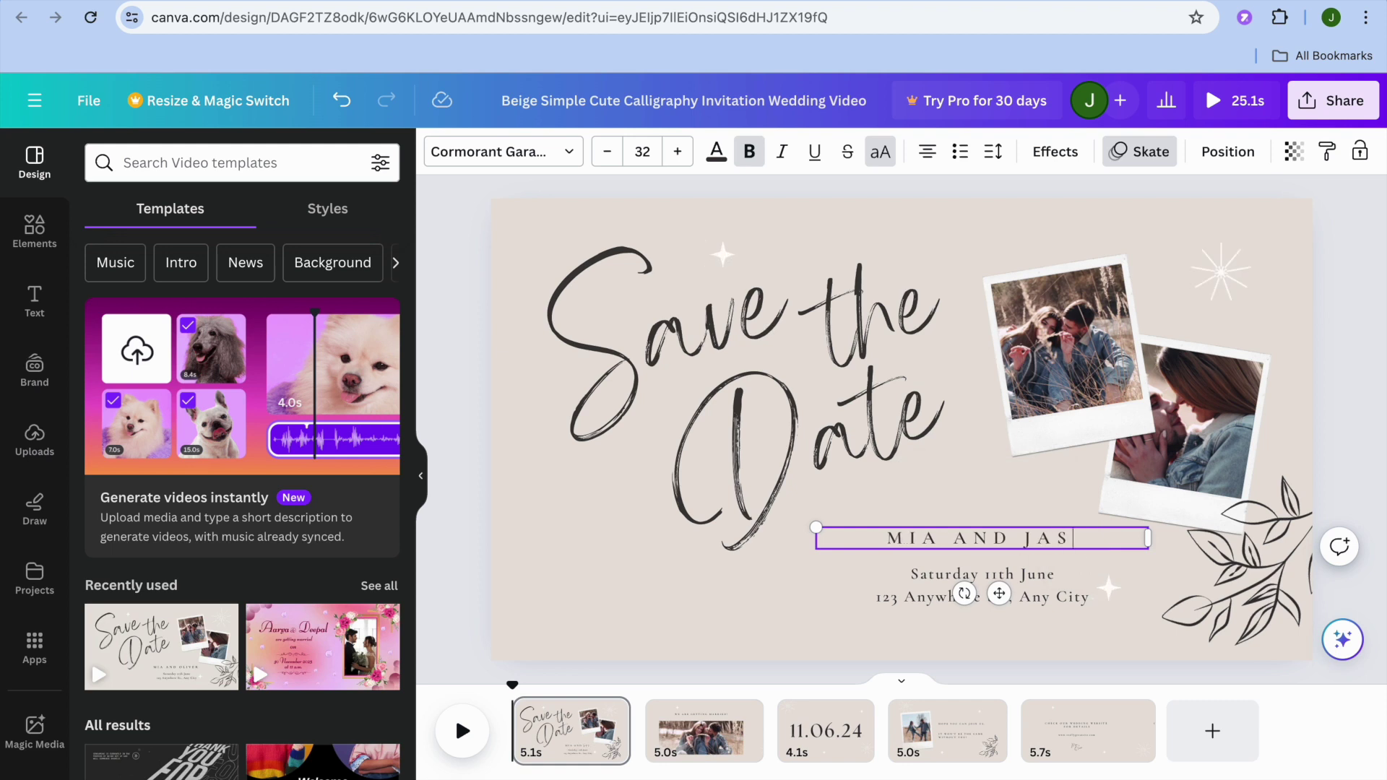
text(ON)
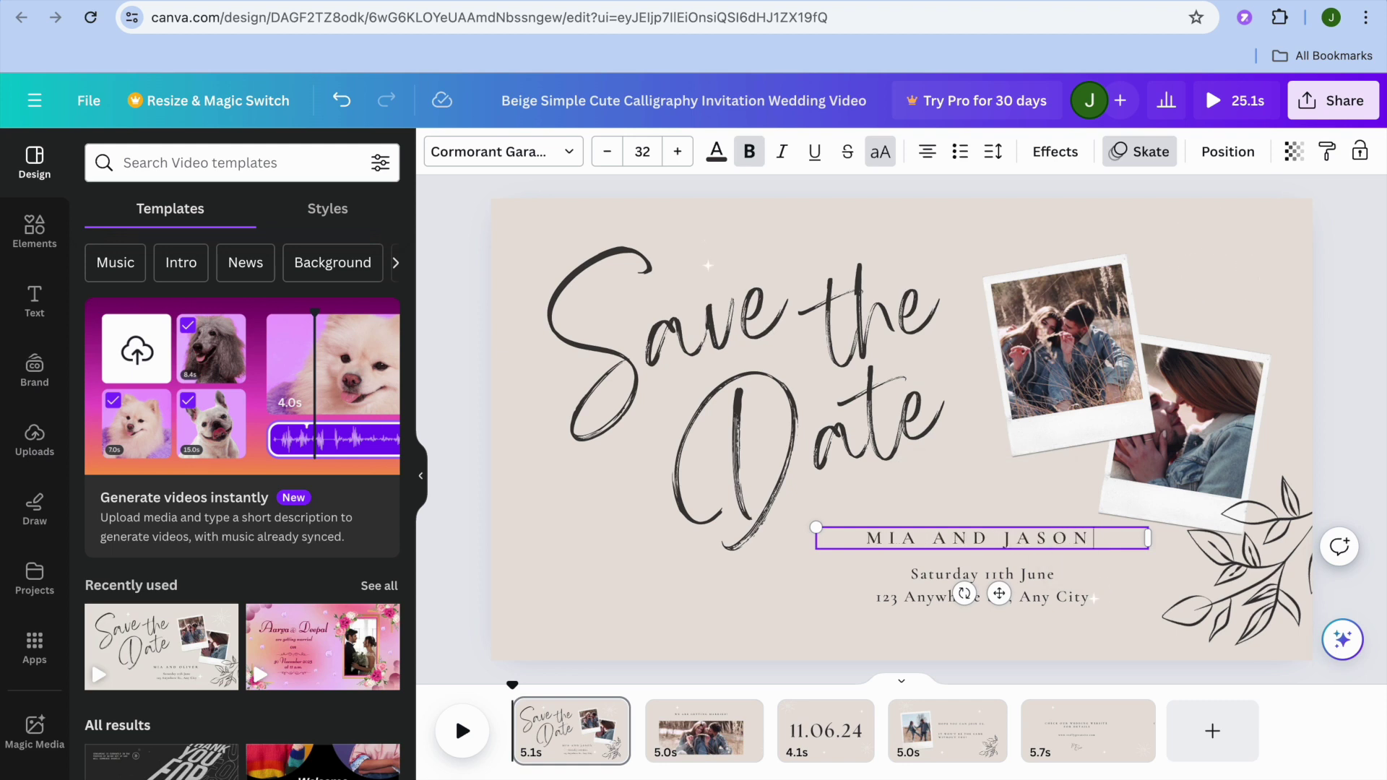
click(909, 542)
click(909, 542)
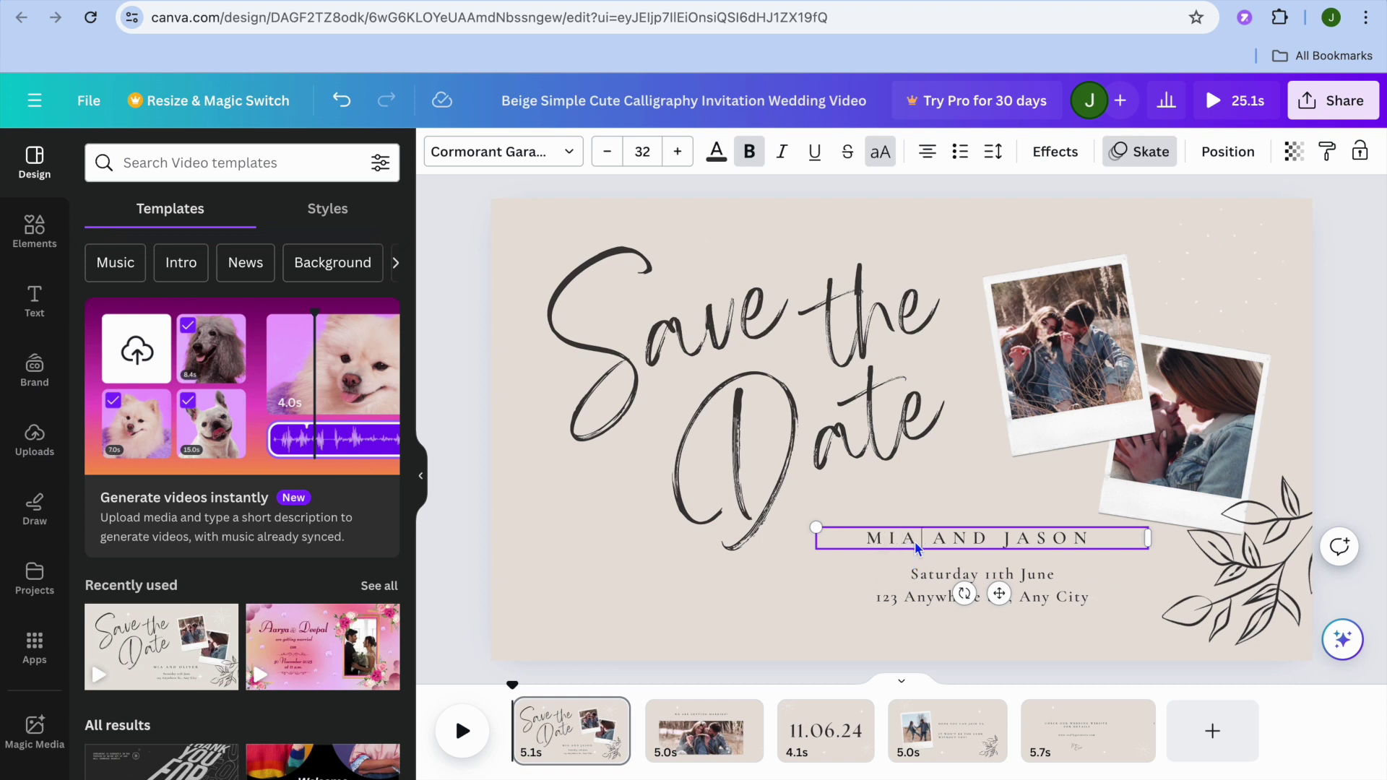
click(922, 594)
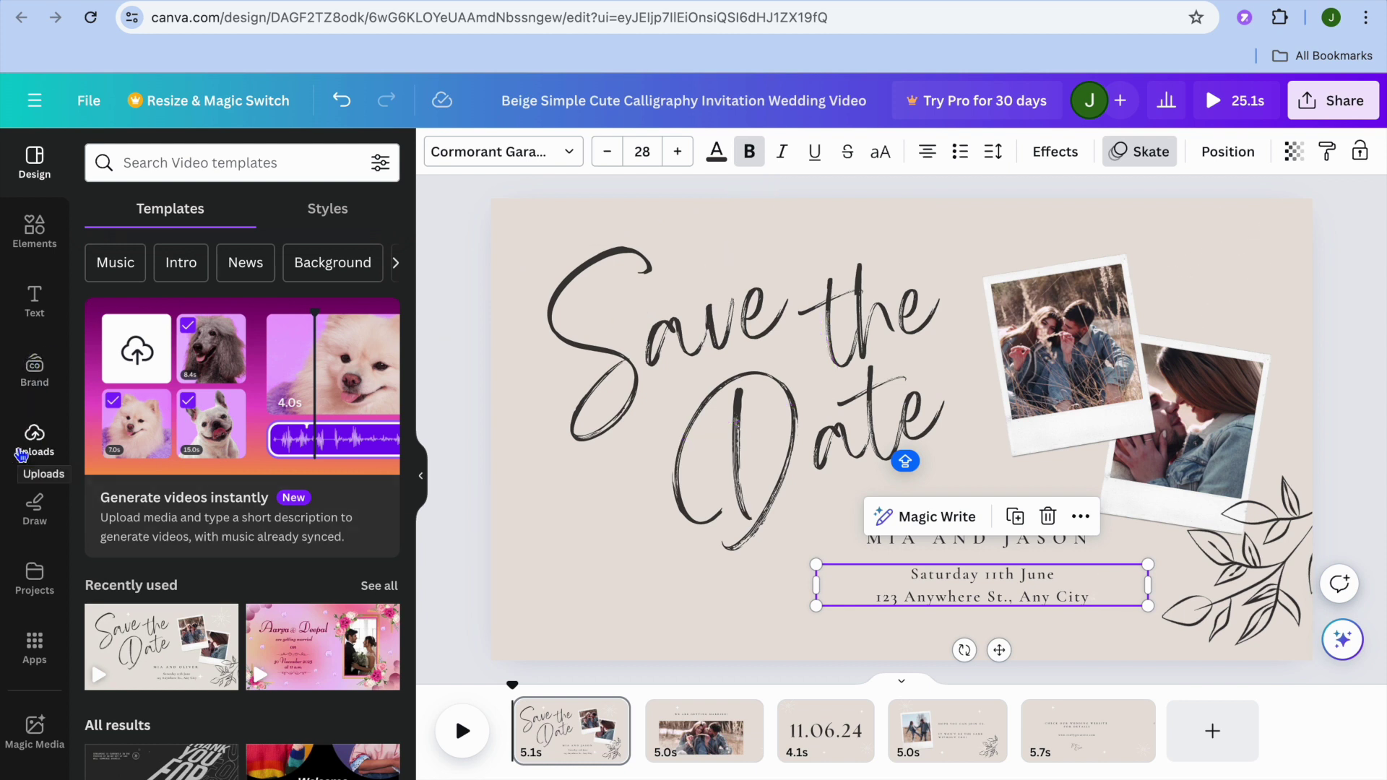
- Rerun the recent 'couple in love' search in the stock Elements library
click(22, 454)
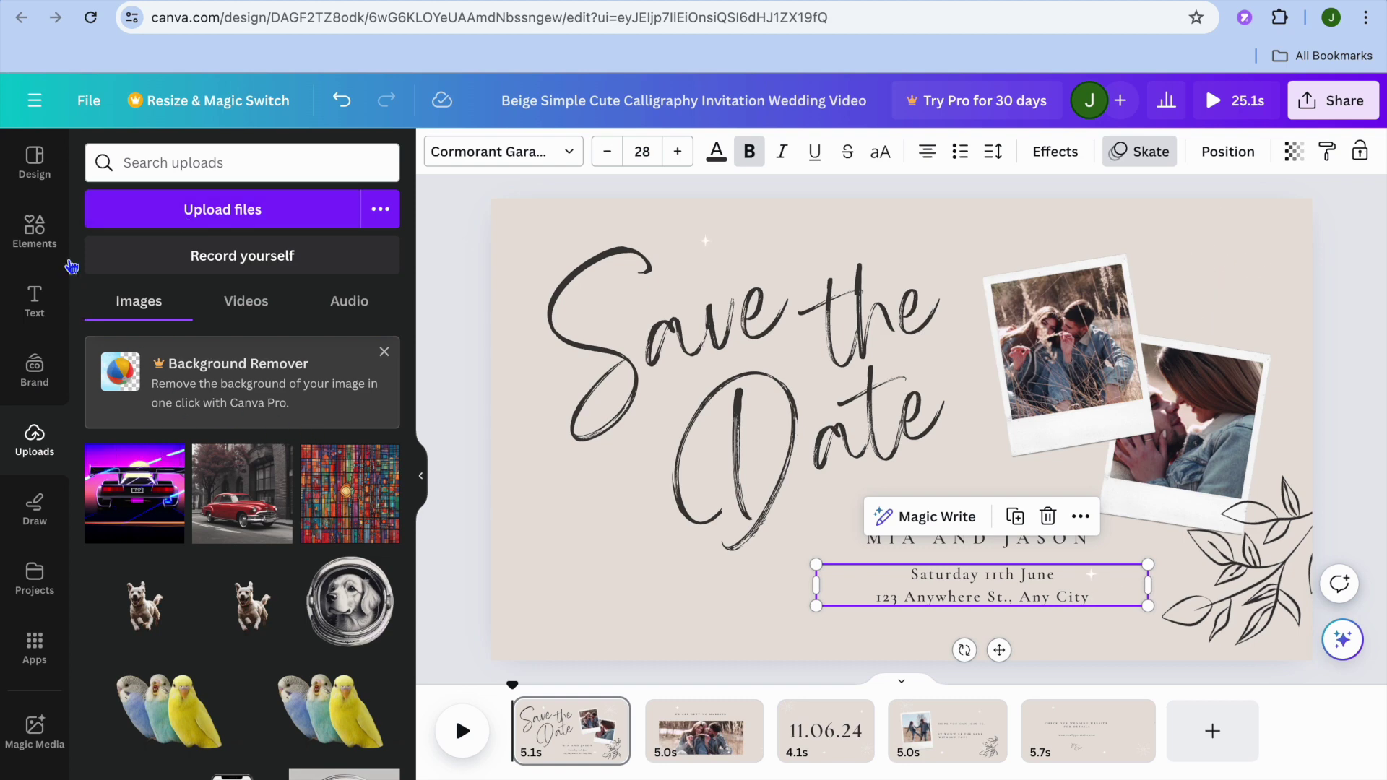
click(45, 234)
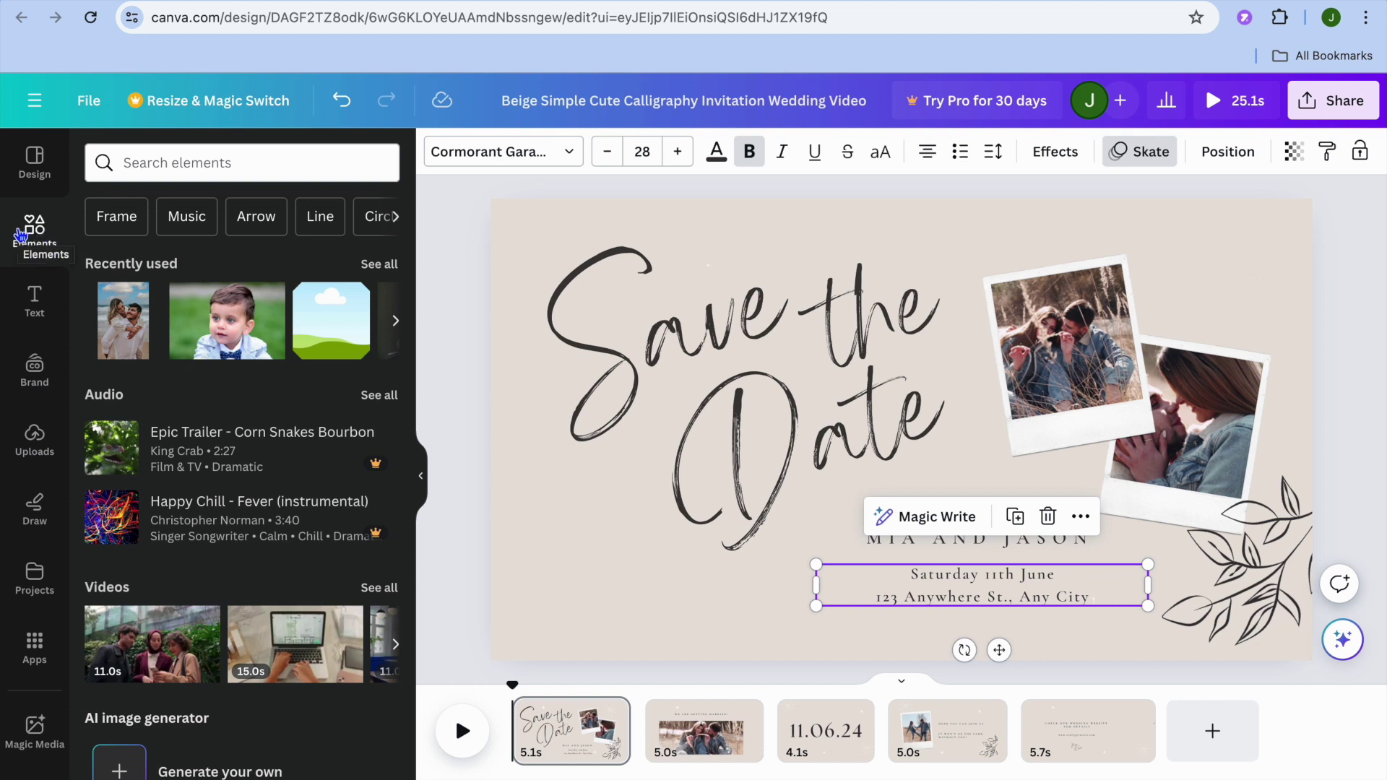
click(166, 168)
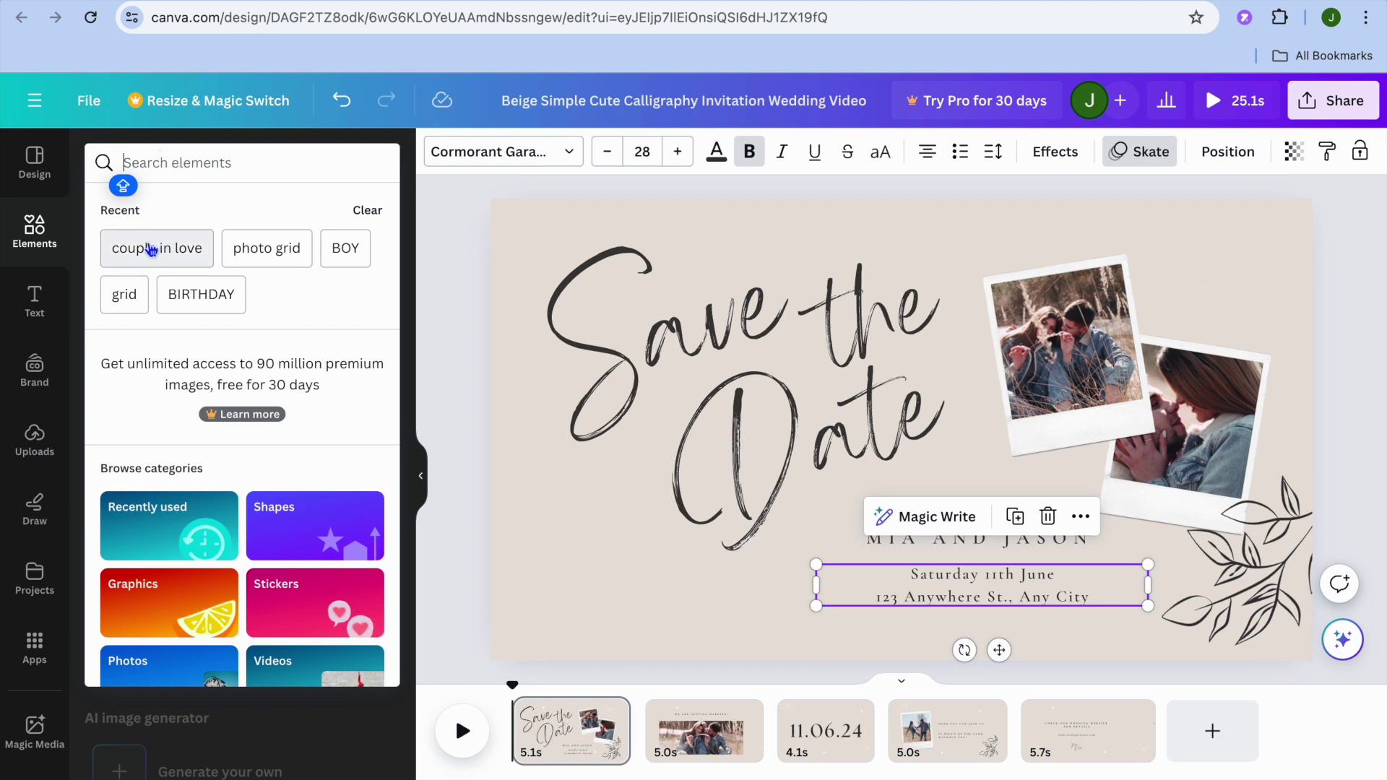
click(150, 249)
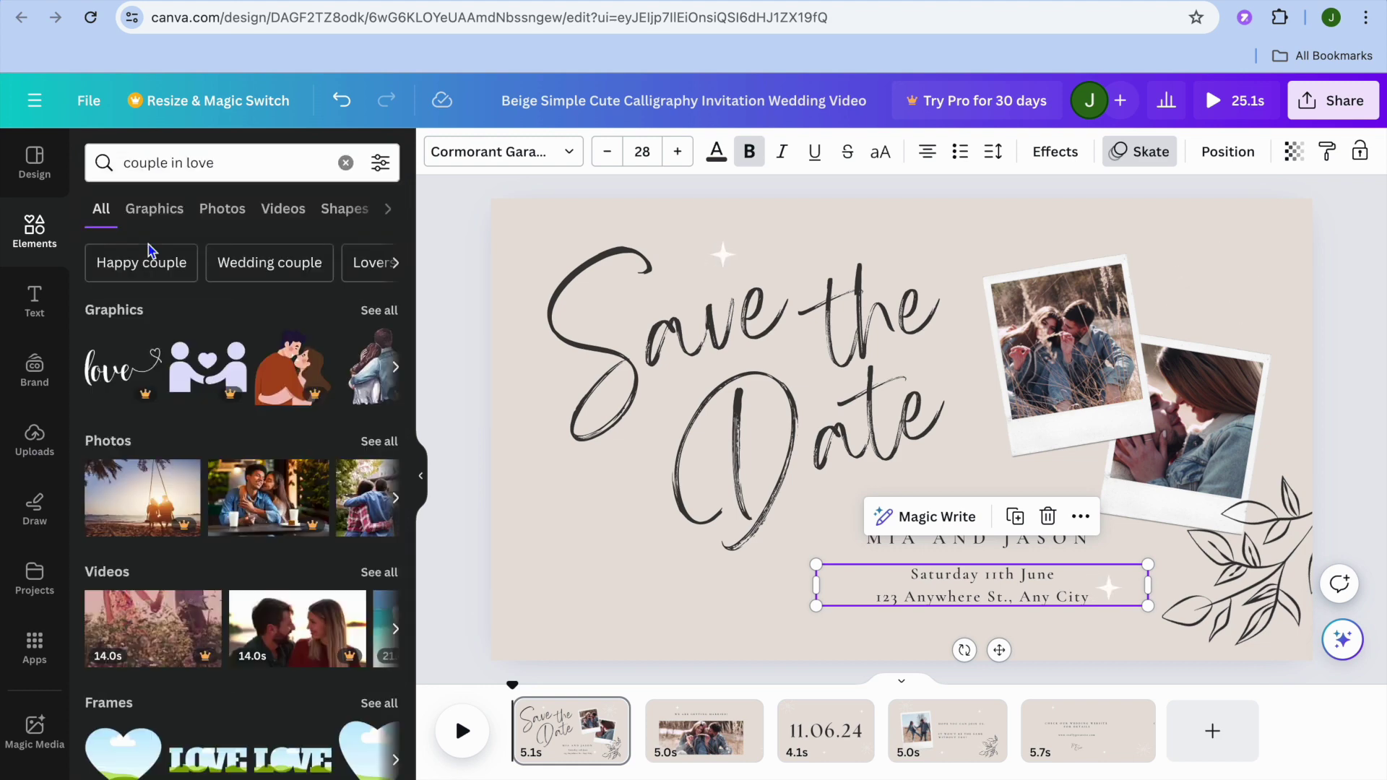
- Filter results to videos and drop the 15.0s clip into the upper polaroid
click(272, 209)
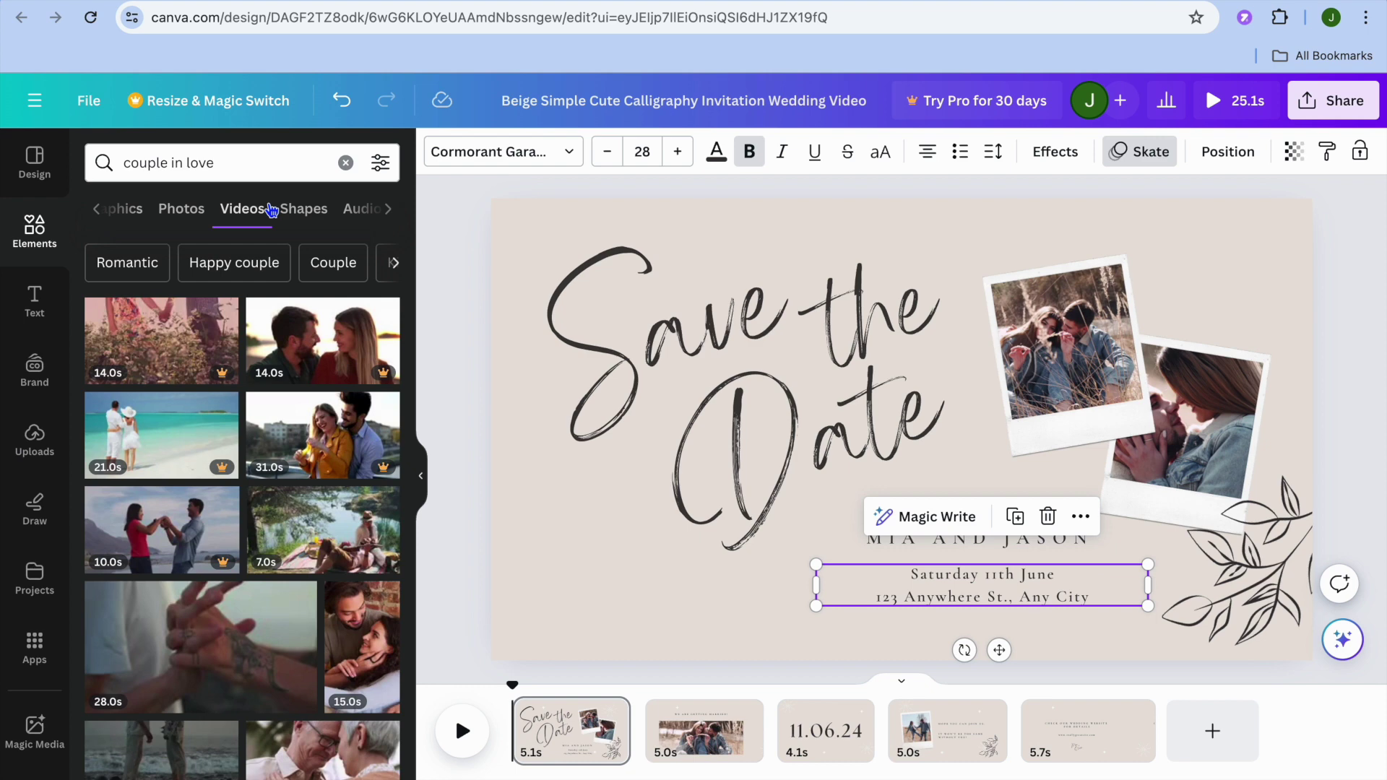
scroll(258, 462, down, 6)
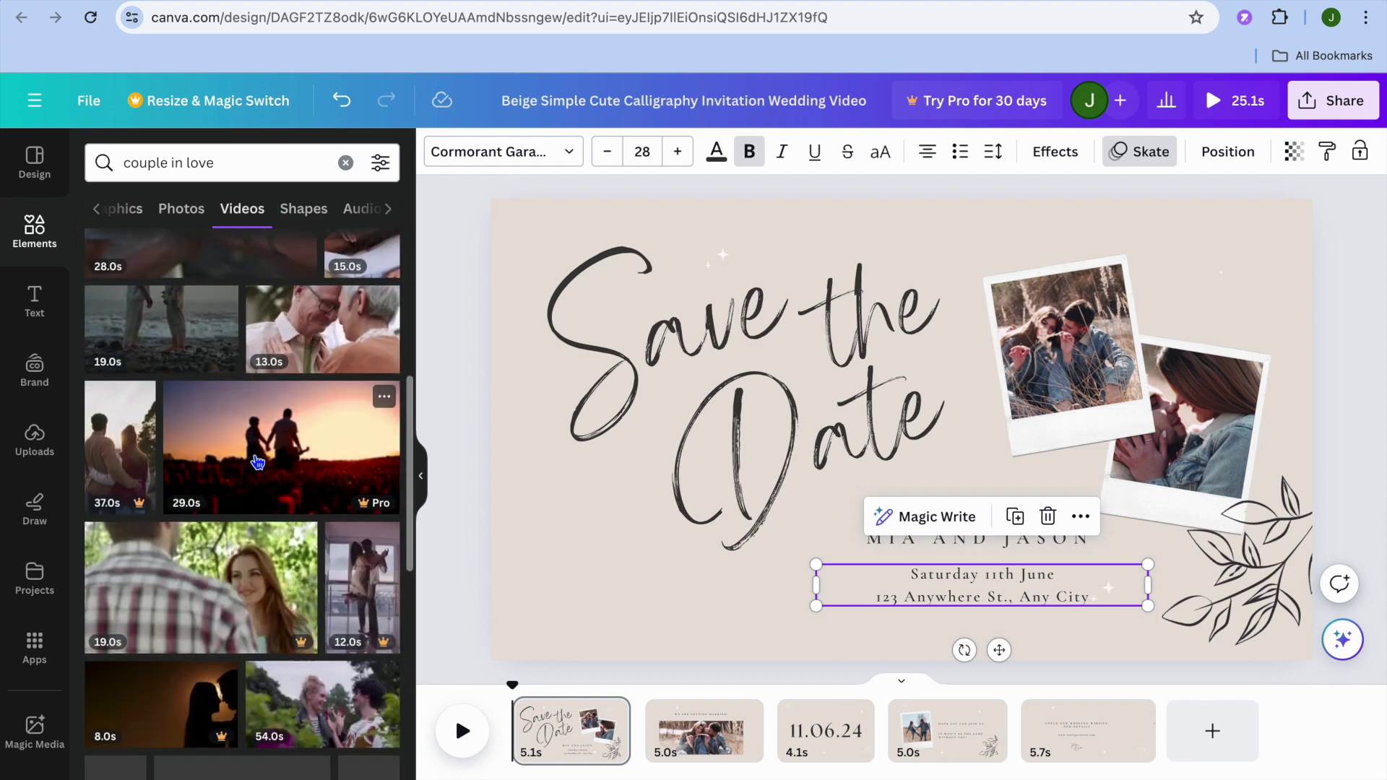
scroll(258, 462, up, 3)
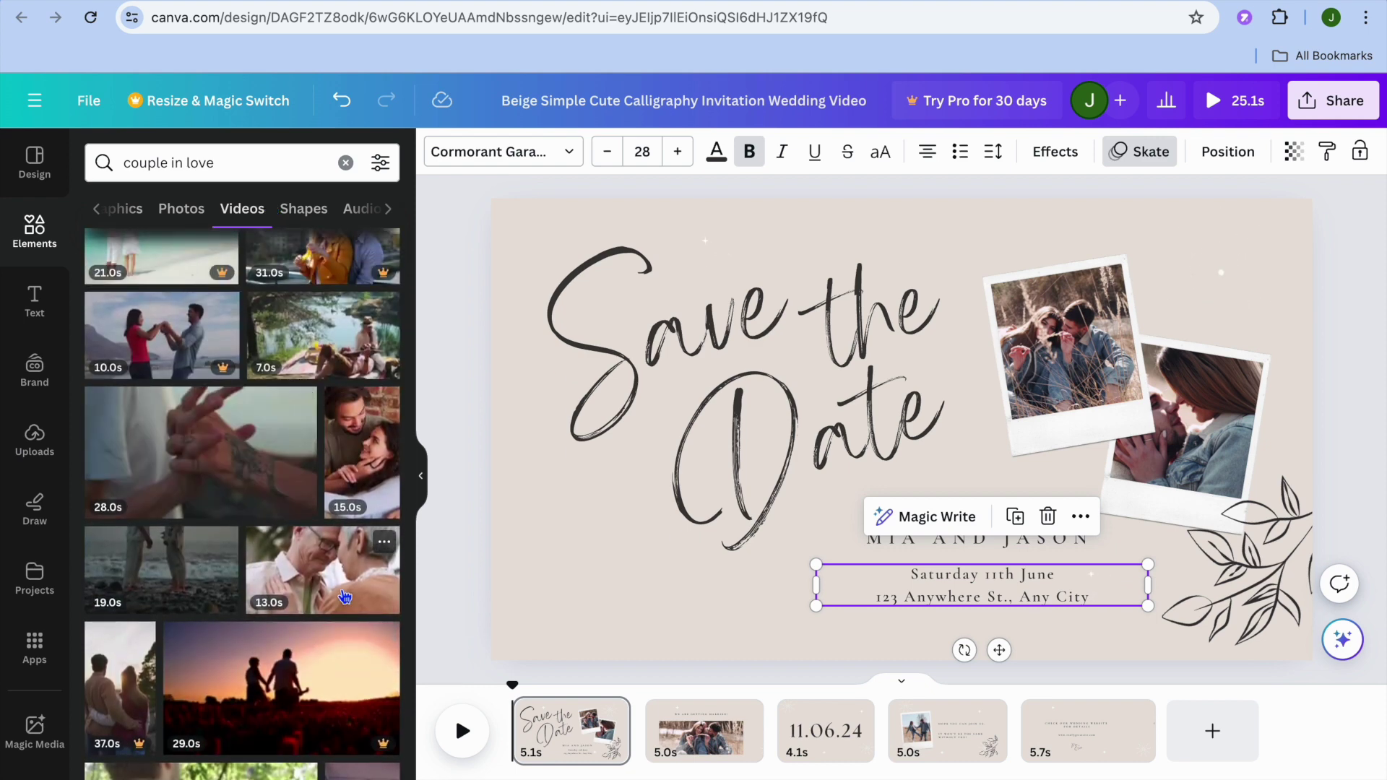
drag(370, 464, 995, 352)
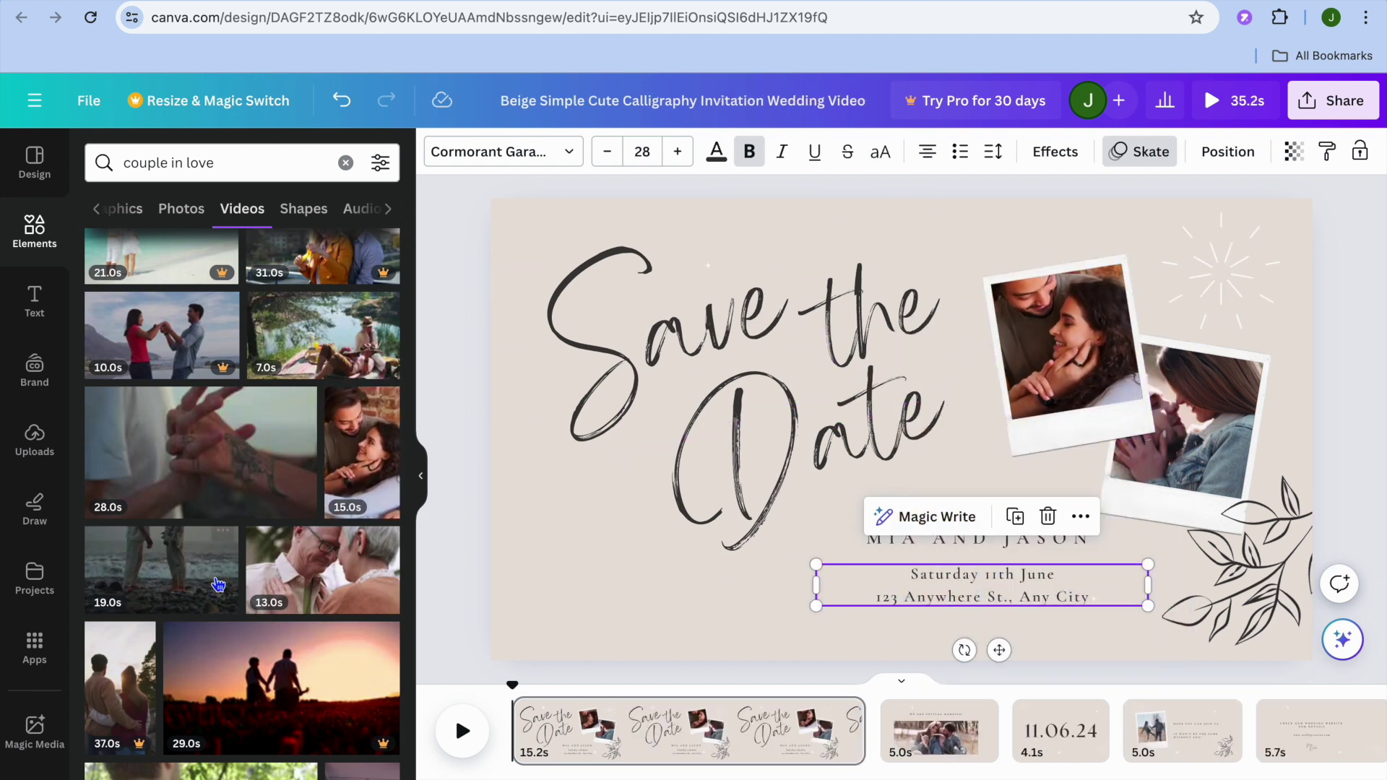
- Drop the 13.0s elderly-couple clip into the lower polaroid, then go to page 2
scroll(219, 584, down, 4)
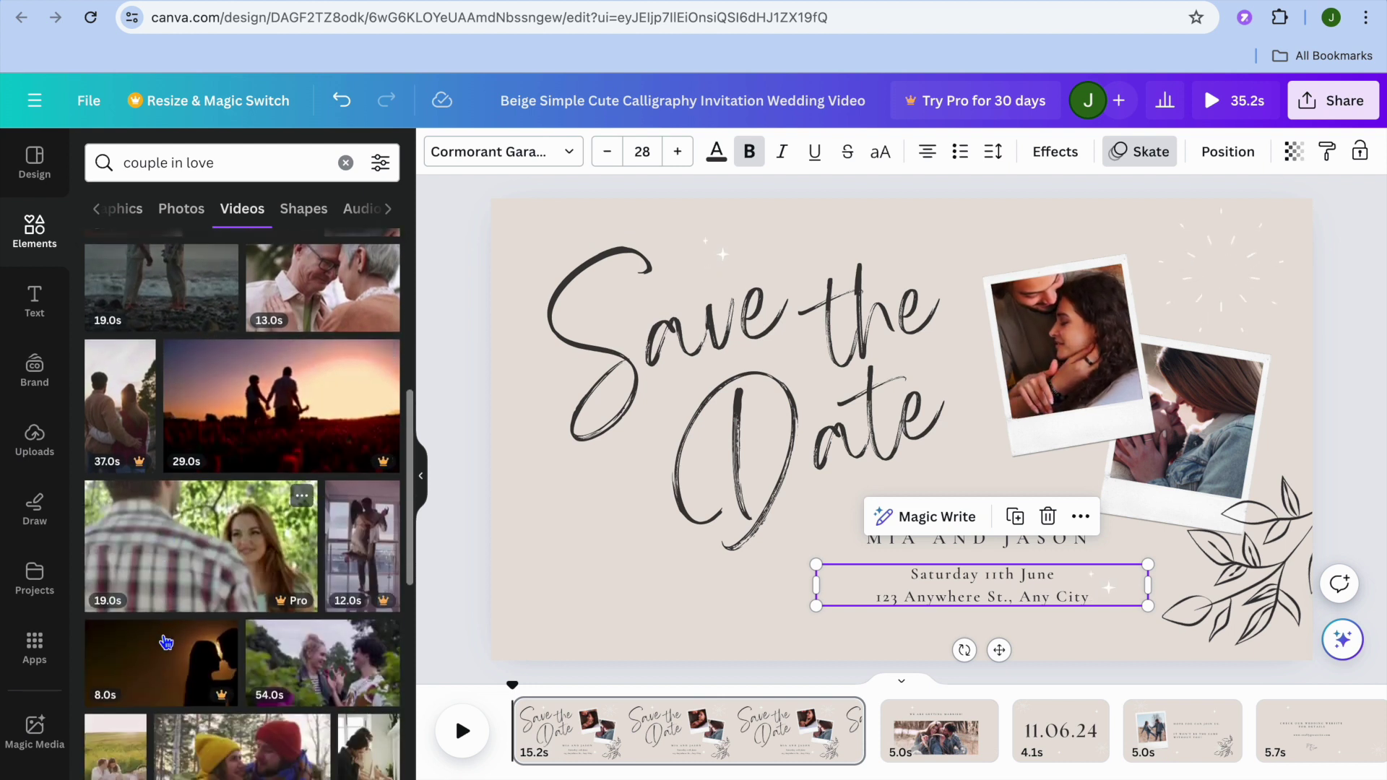
scroll(166, 642, down, 2)
scroll(168, 623, up, 3)
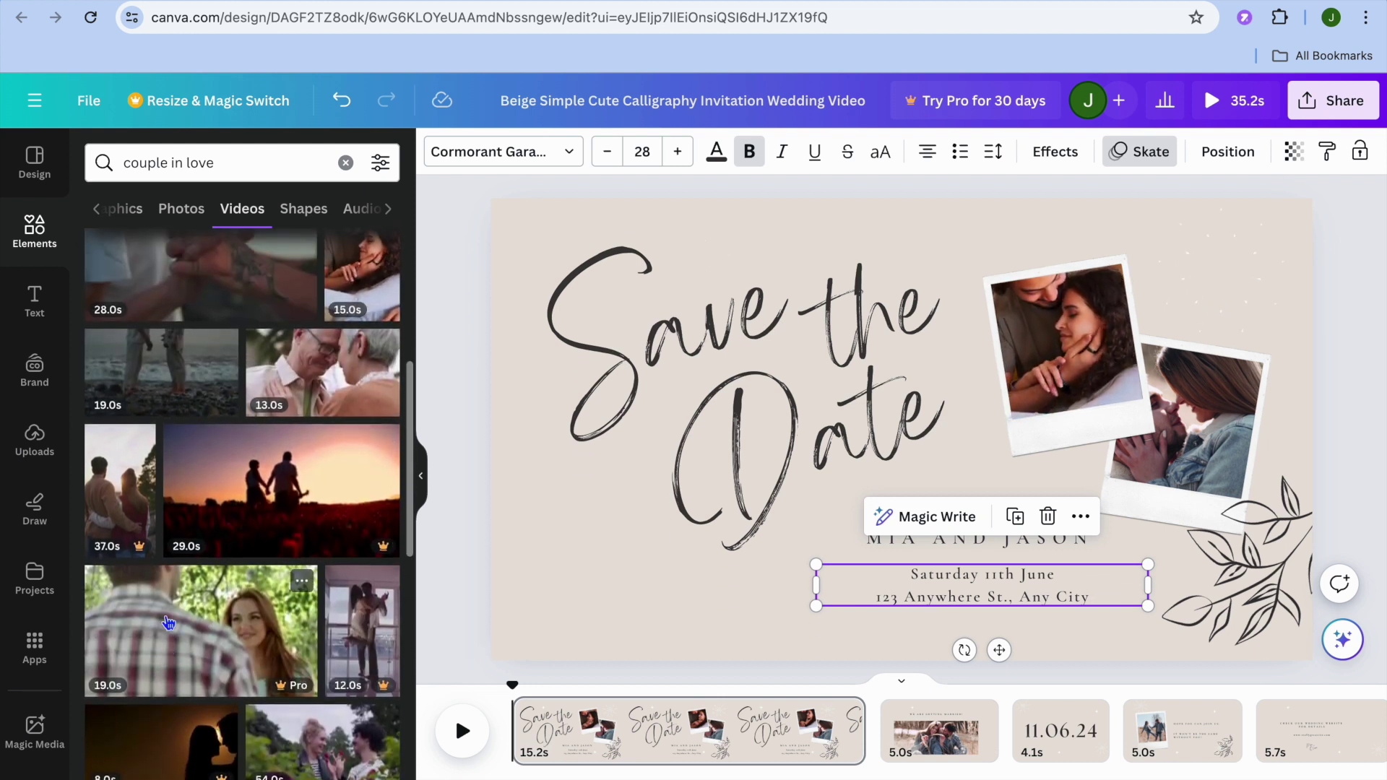
drag(323, 372, 1185, 390)
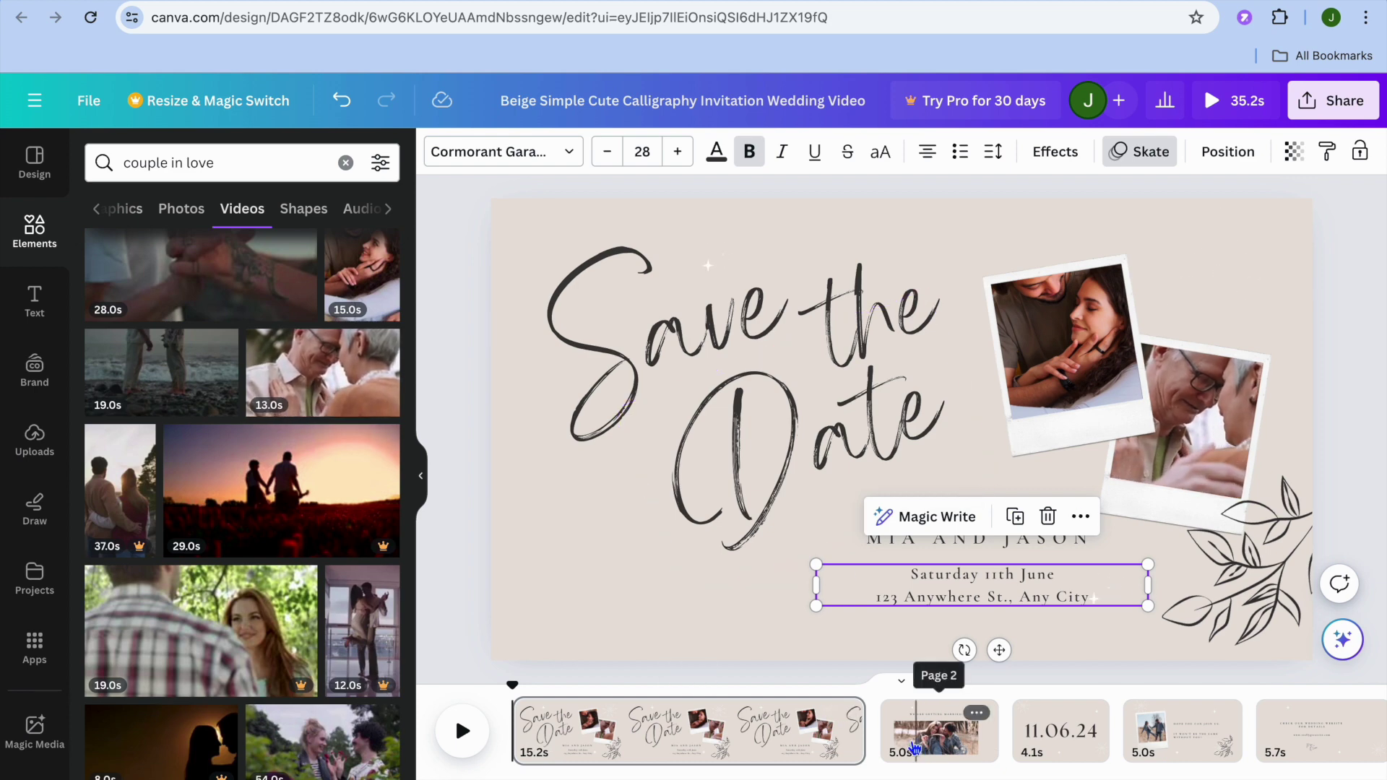
click(919, 748)
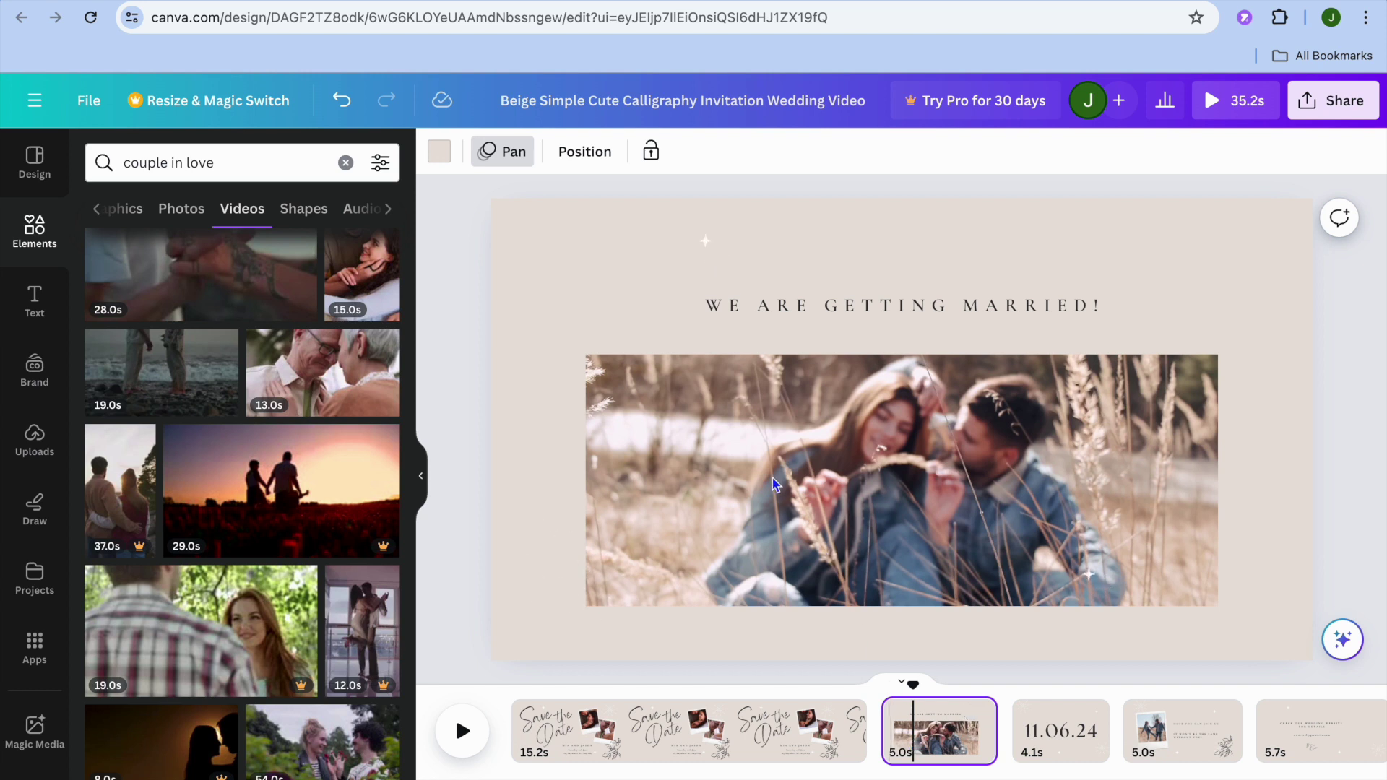
- Swap page 2's video for the 13.0s elderly-couple clip and preview it
click(737, 414)
mouse_move(899, 481)
click(900, 480)
click(900, 482)
drag(322, 372, 687, 450)
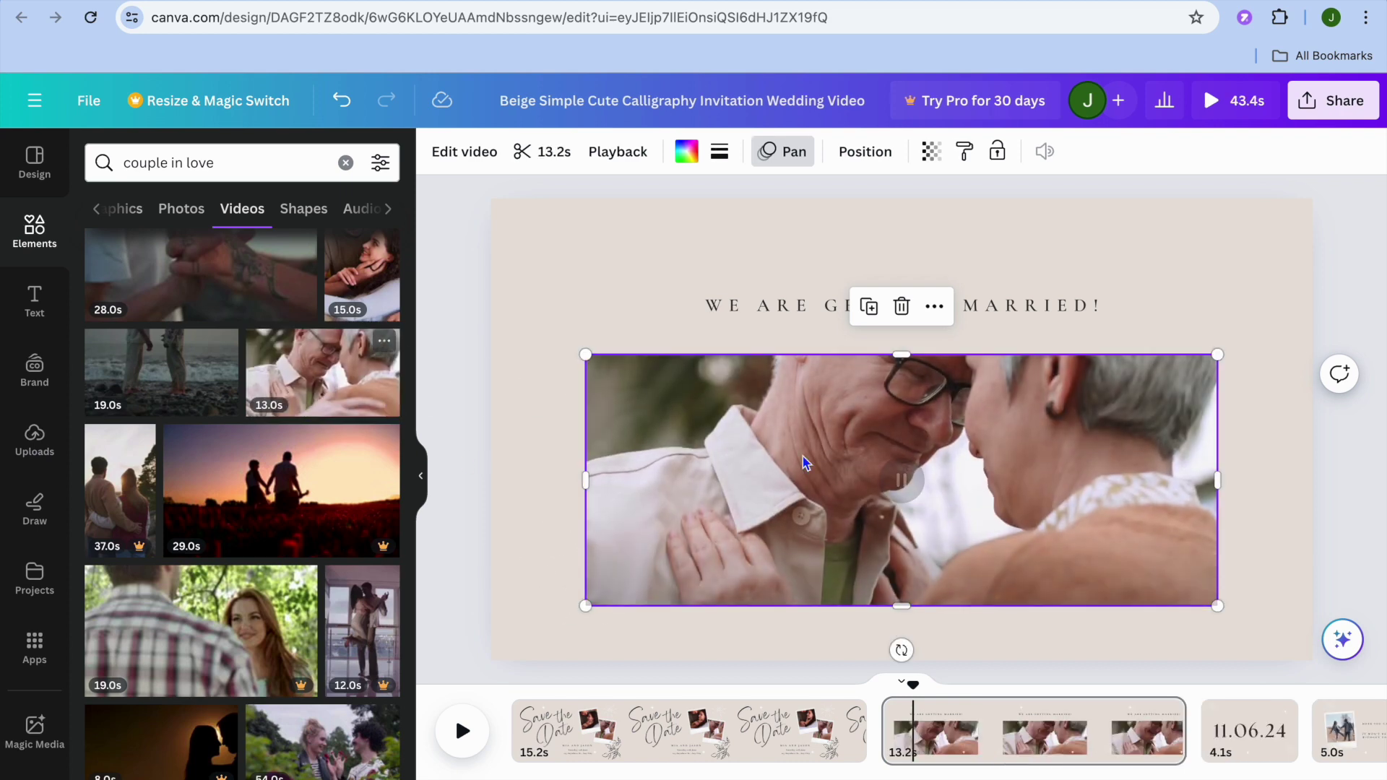
click(901, 481)
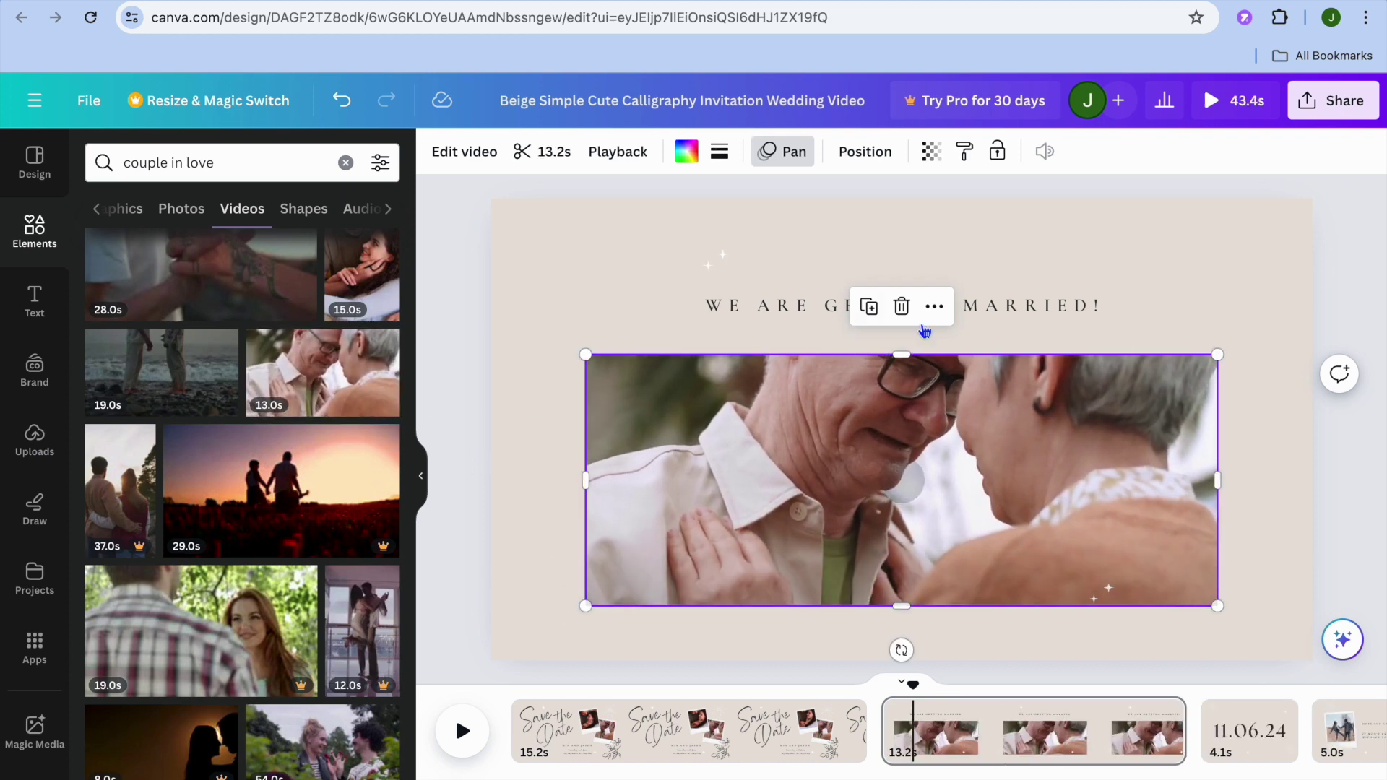
- Look at the page background colours without changing them, then go to the 11.06.24 page
click(533, 299)
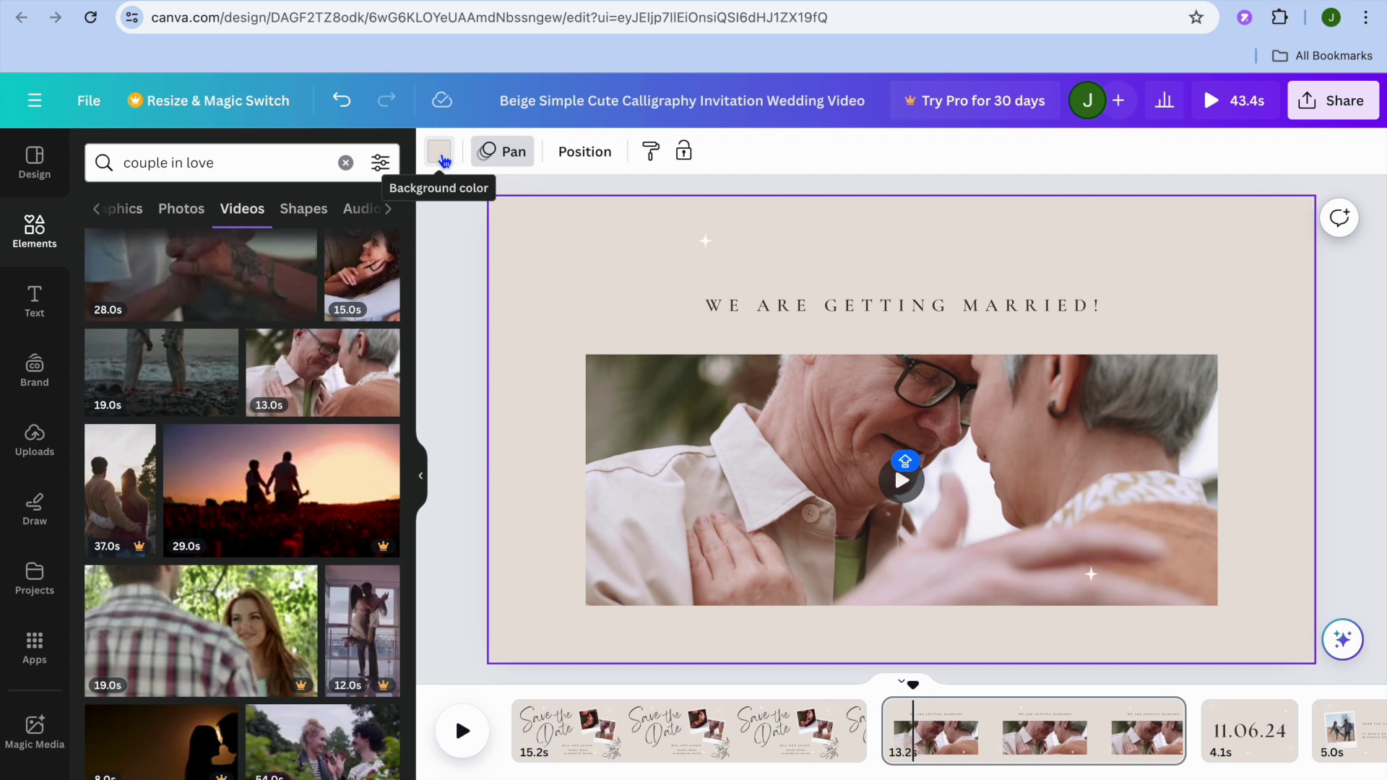
click(438, 155)
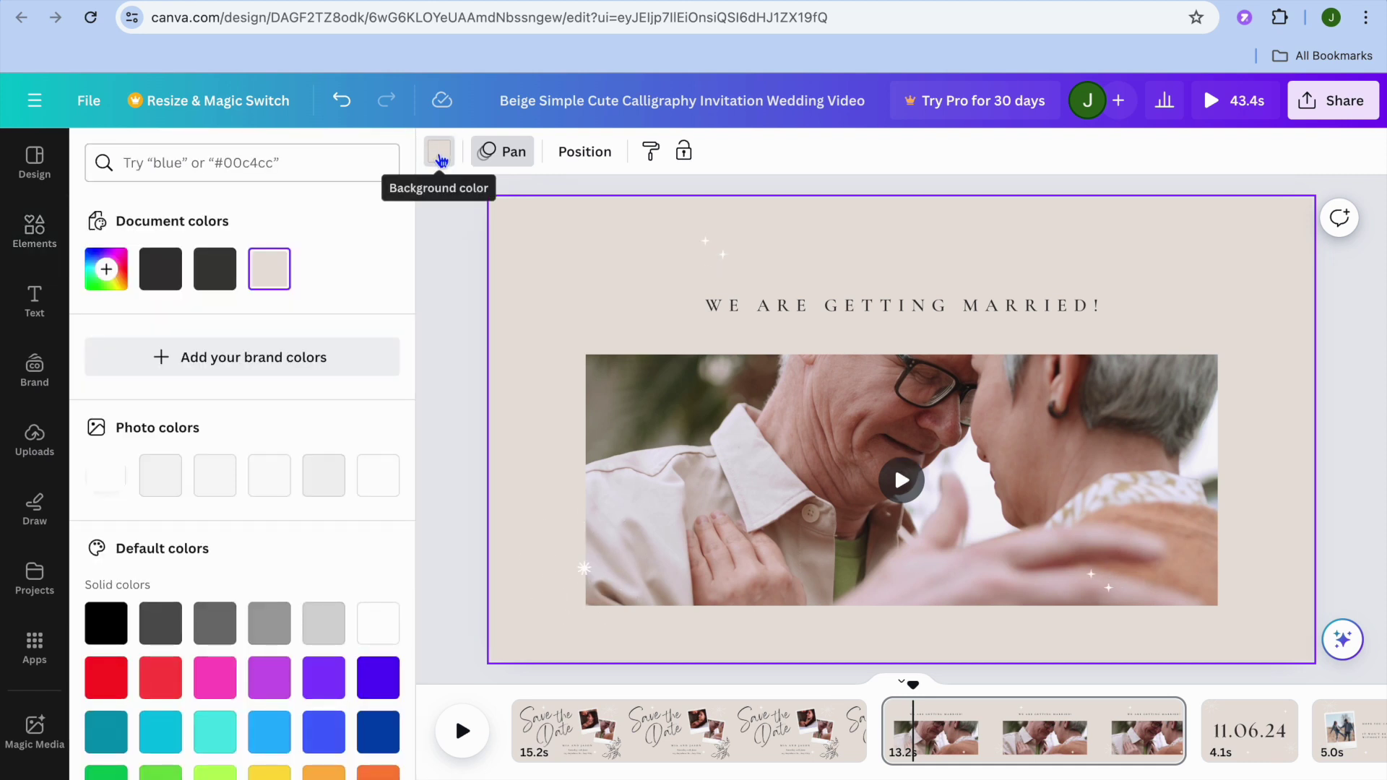
click(470, 300)
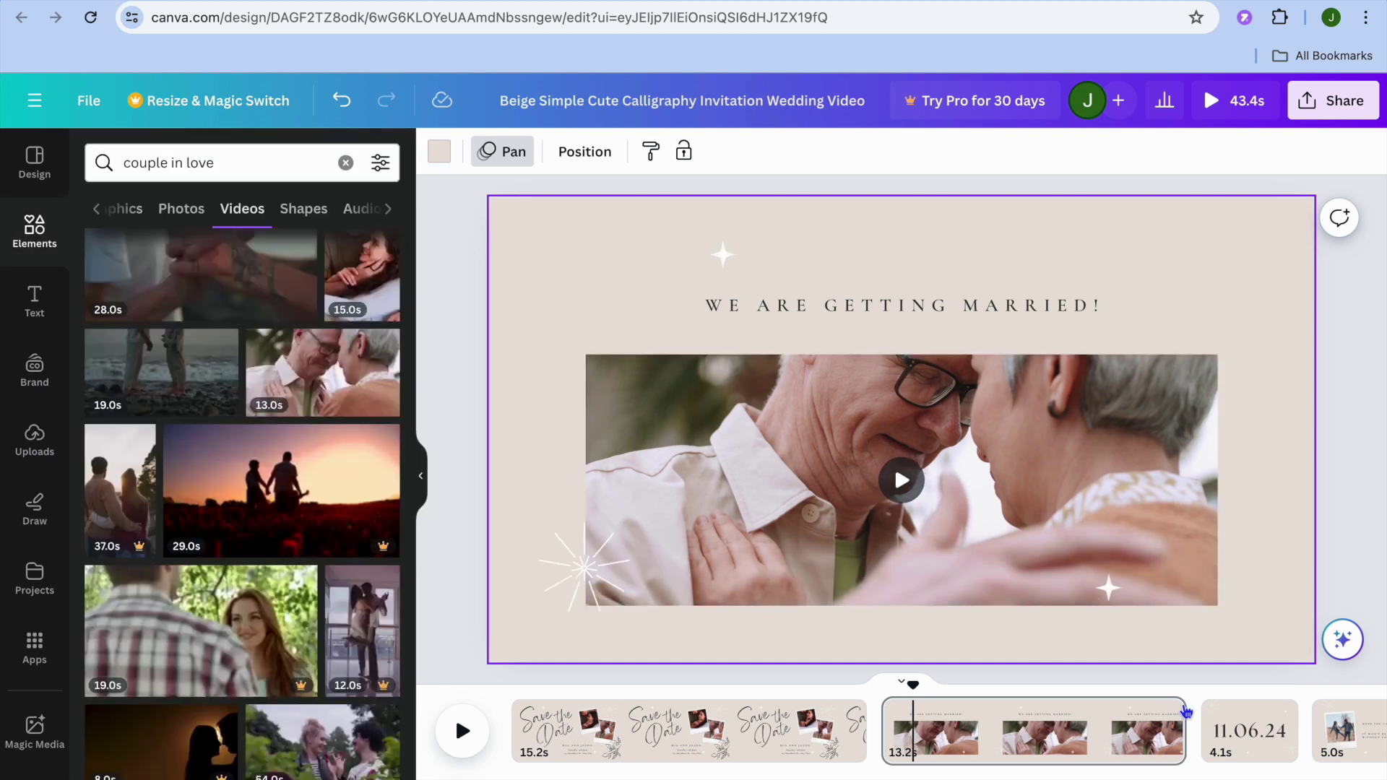
click(1238, 738)
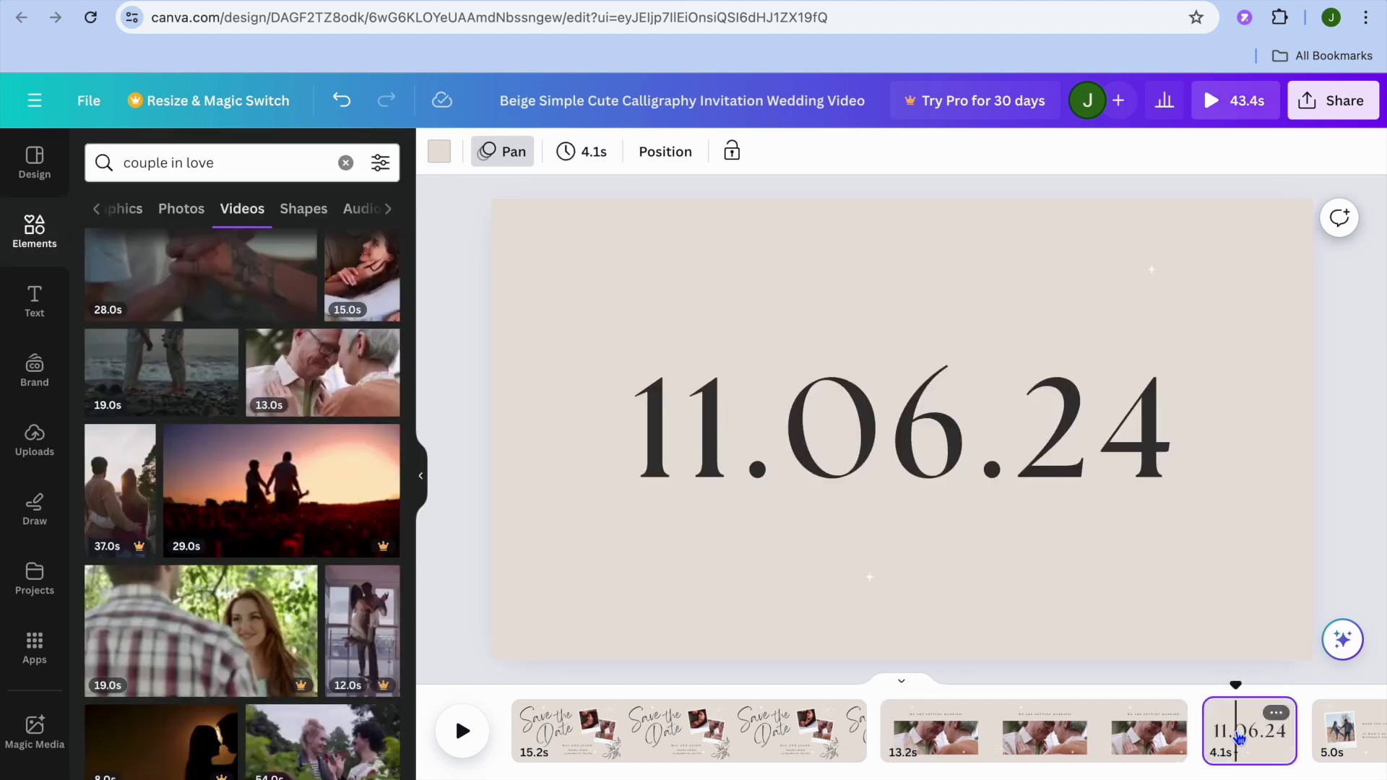
- Review the date, polaroid and wedding-website pages, then return to the Save the Date page
click(1047, 491)
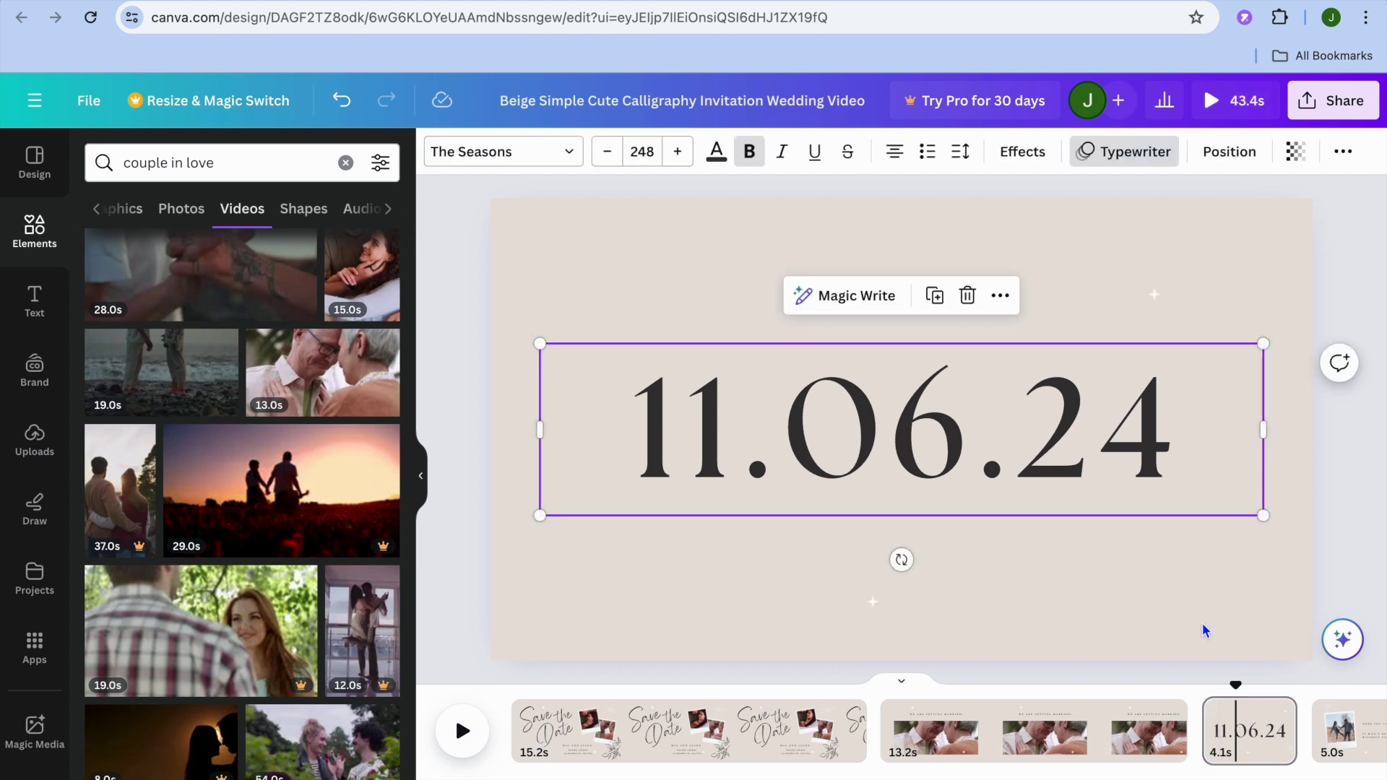
scroll(1154, 744, right, 4)
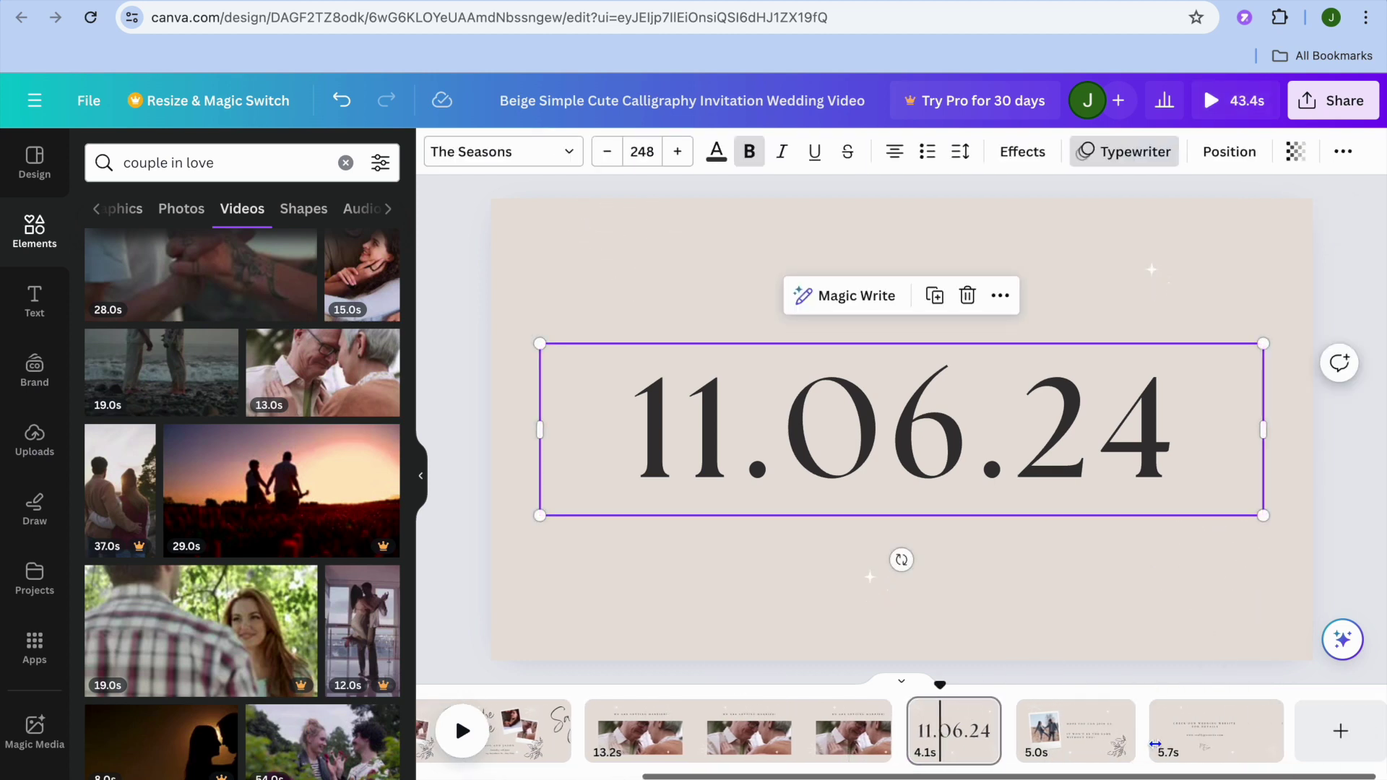
click(1075, 731)
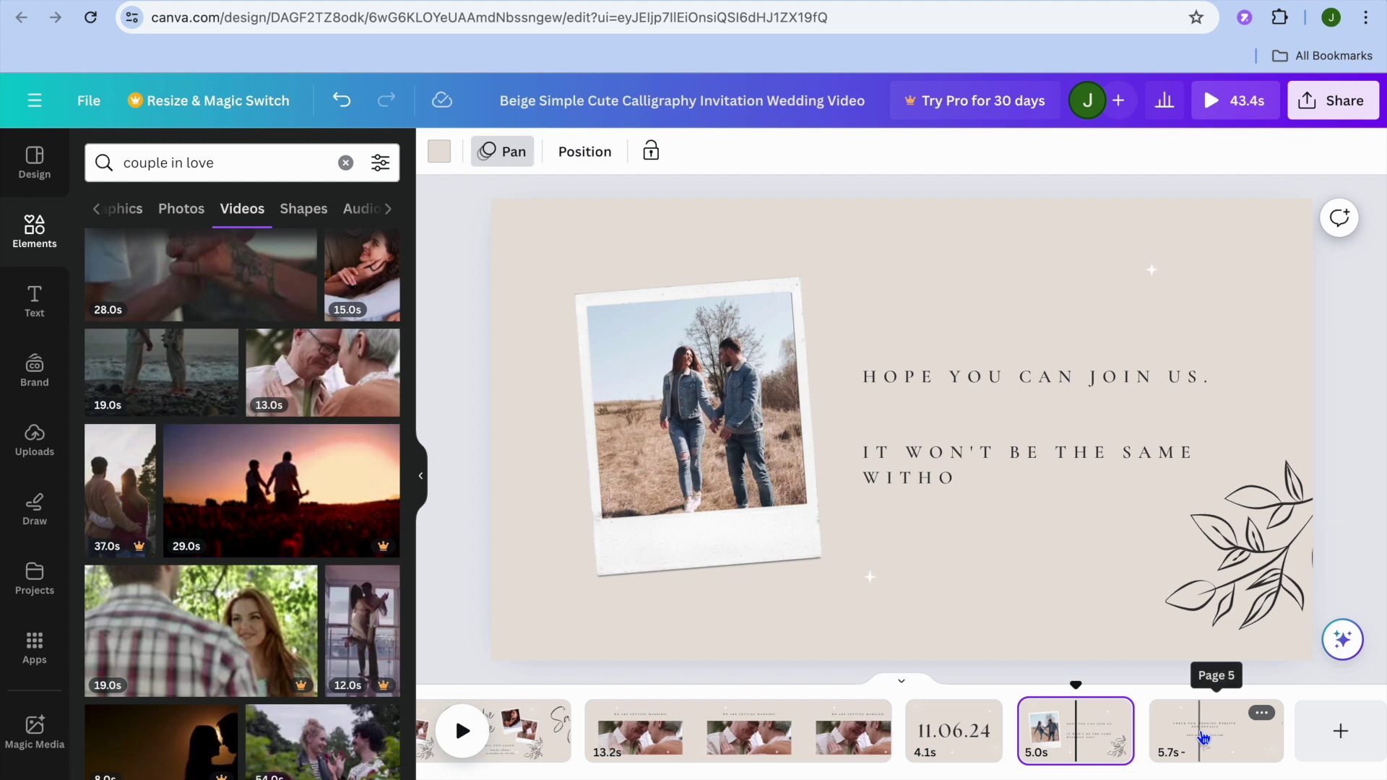
click(675, 400)
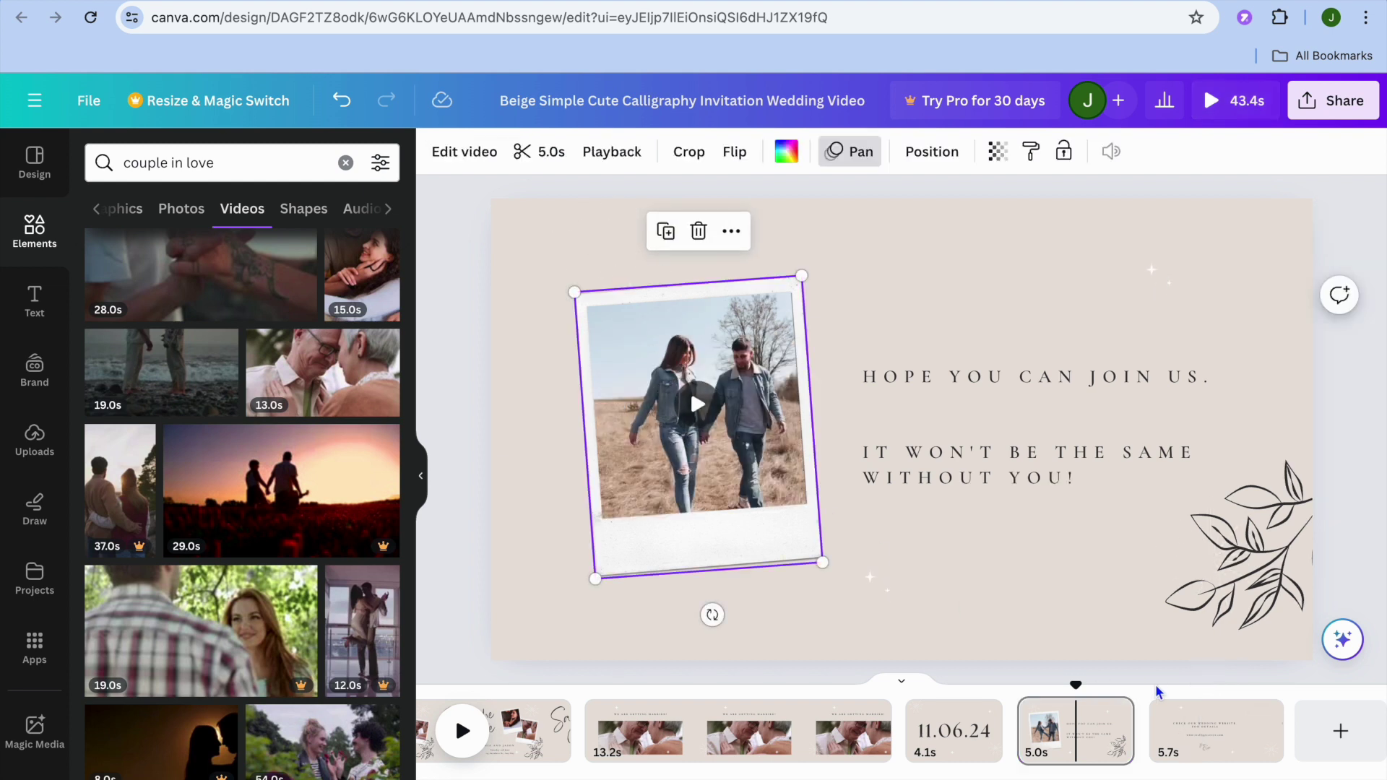
click(1212, 722)
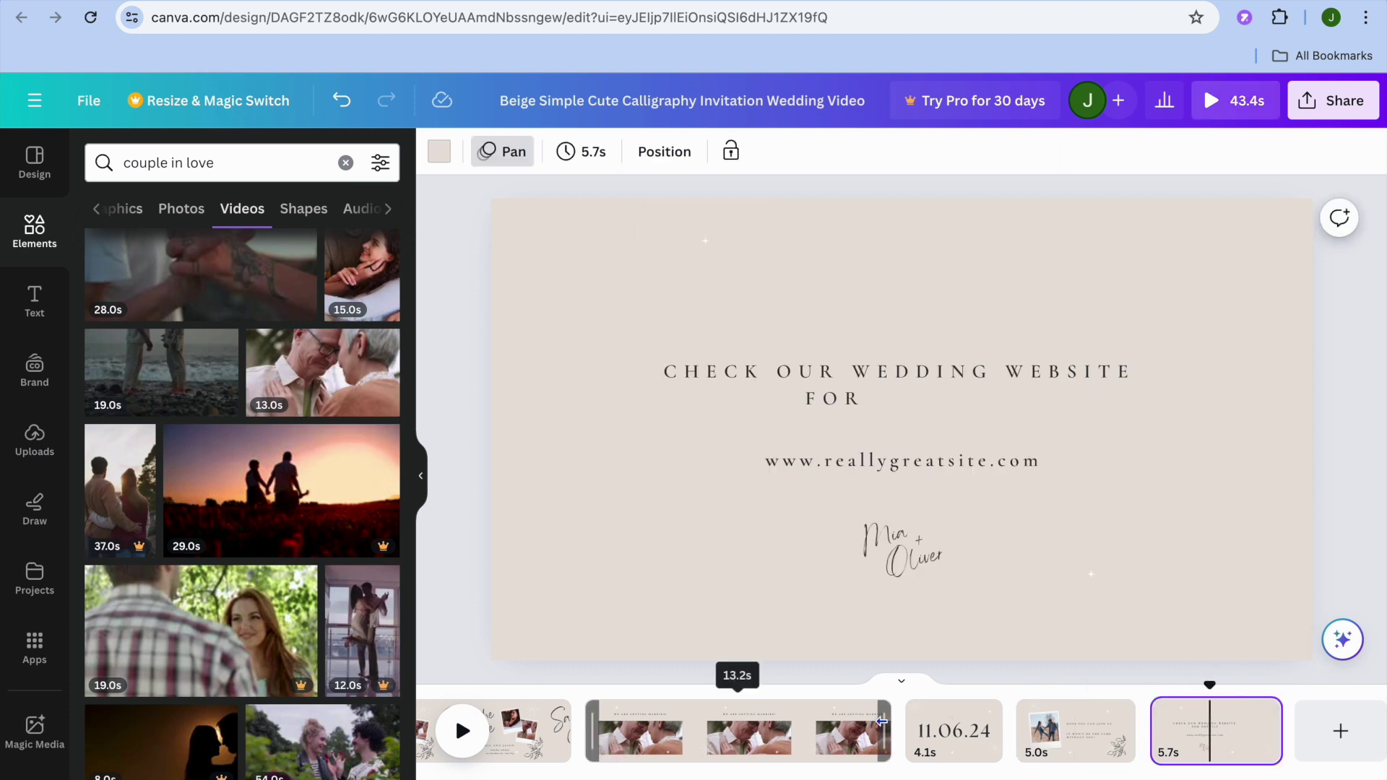
scroll(878, 726, left, 5)
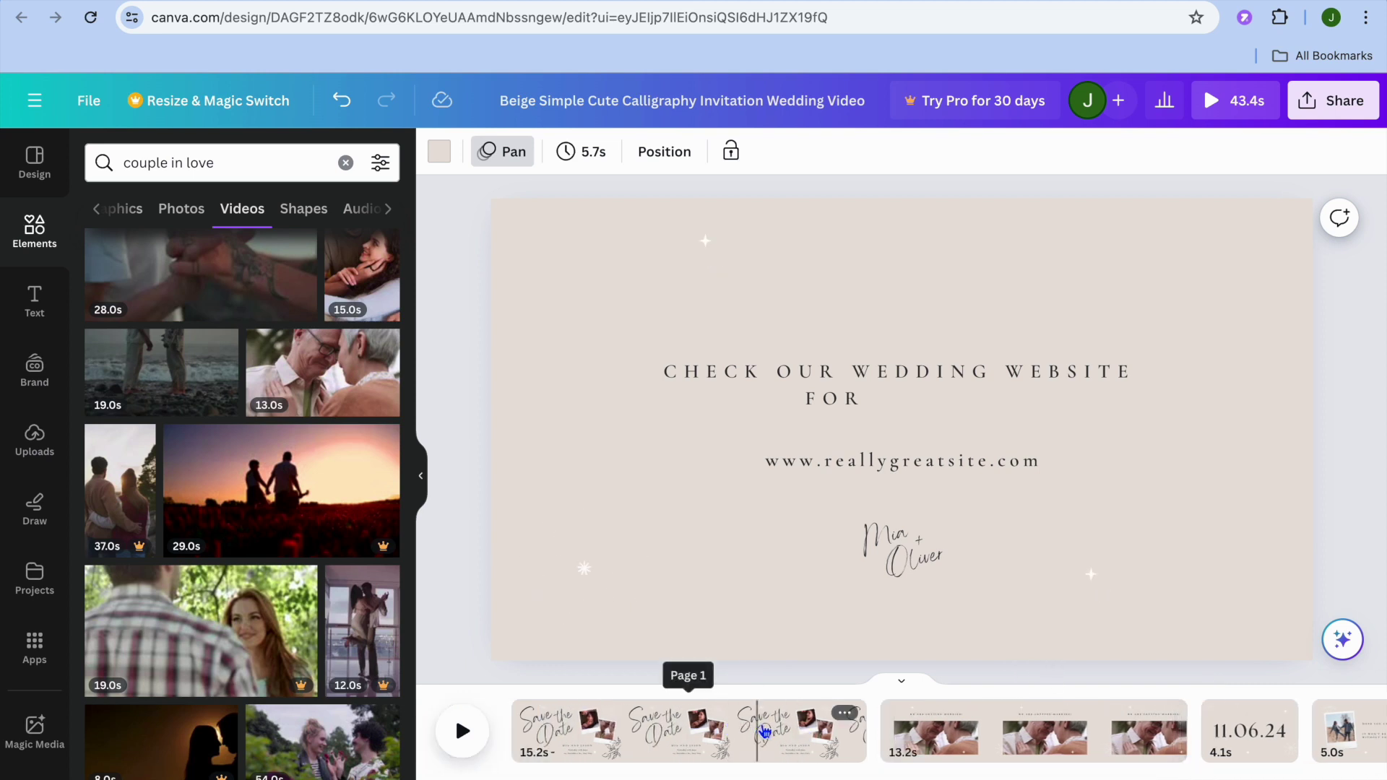
click(831, 735)
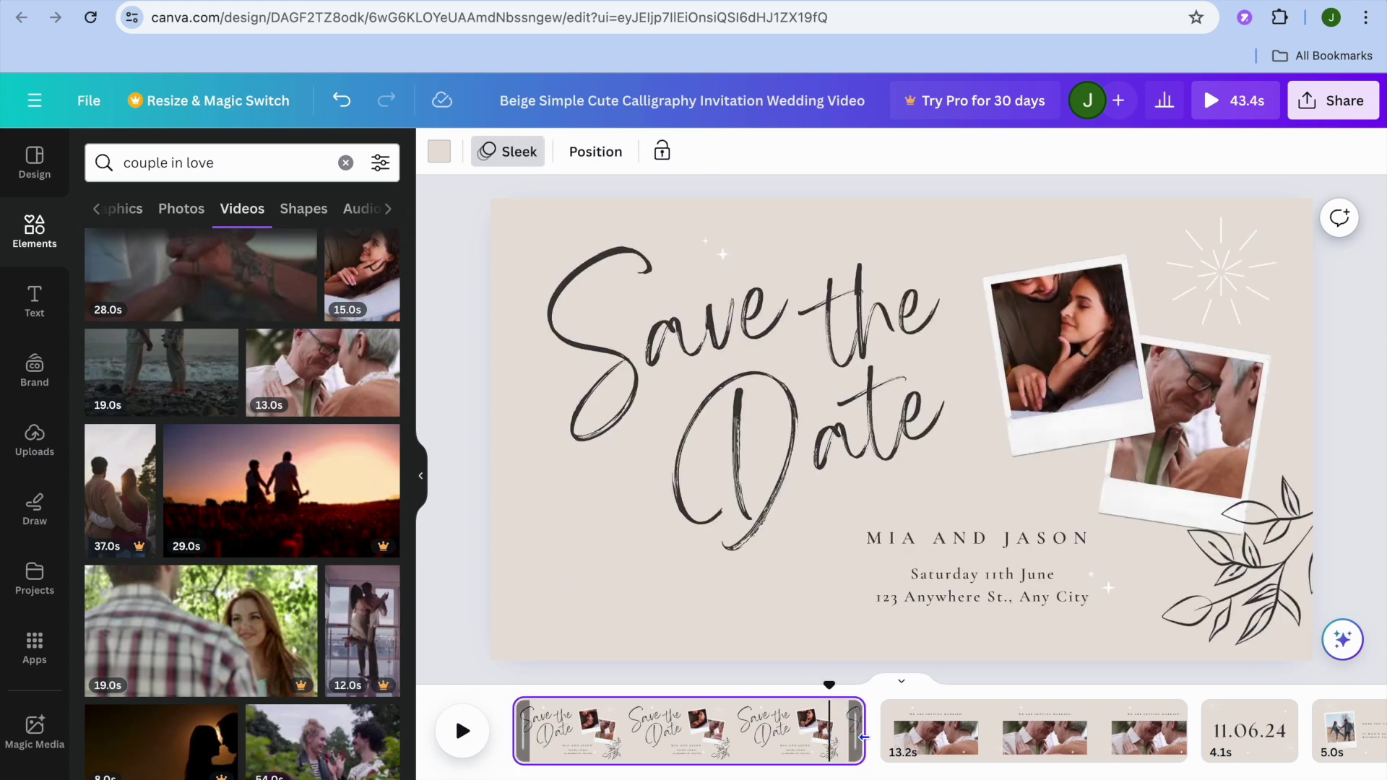
- Insert a Line Wipe transition between scene one and the We Are Getting Married! scene
mouse_move(867, 744)
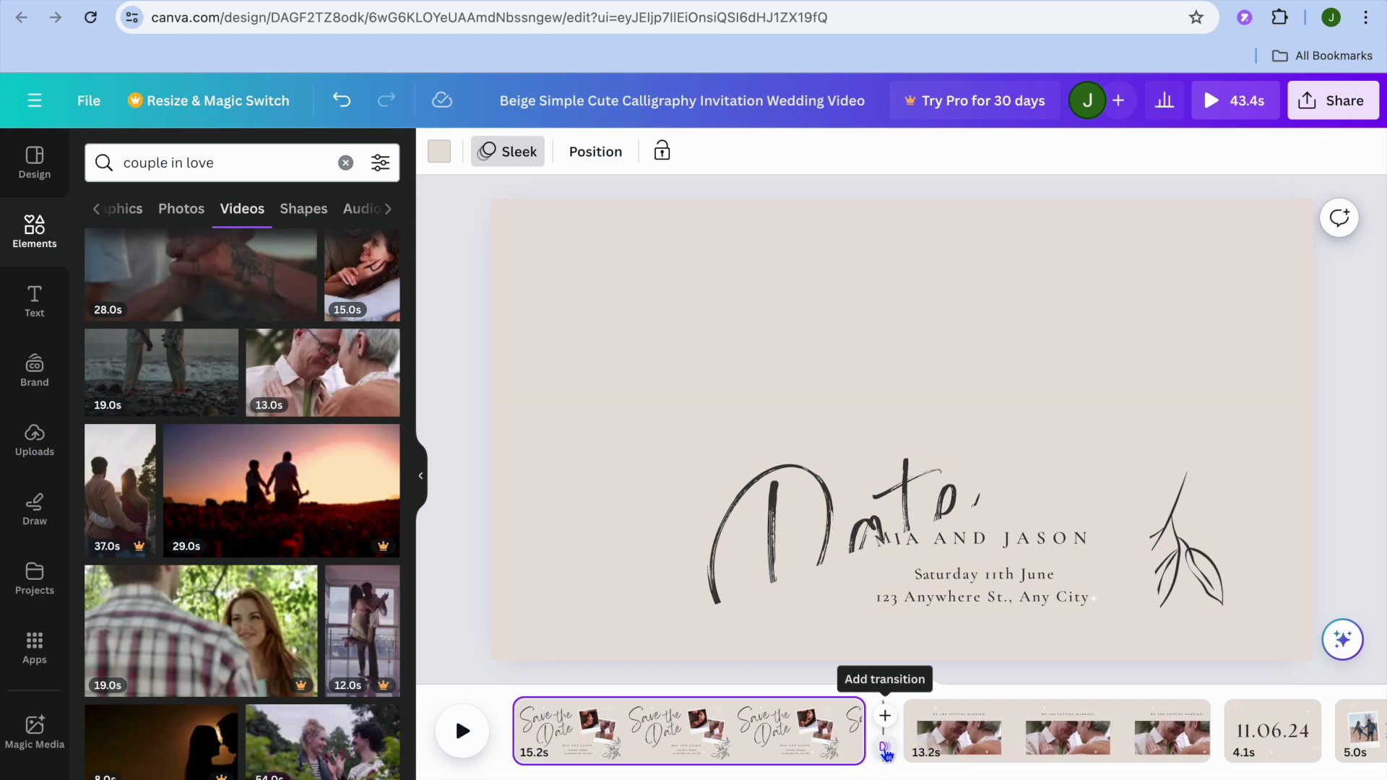
click(884, 751)
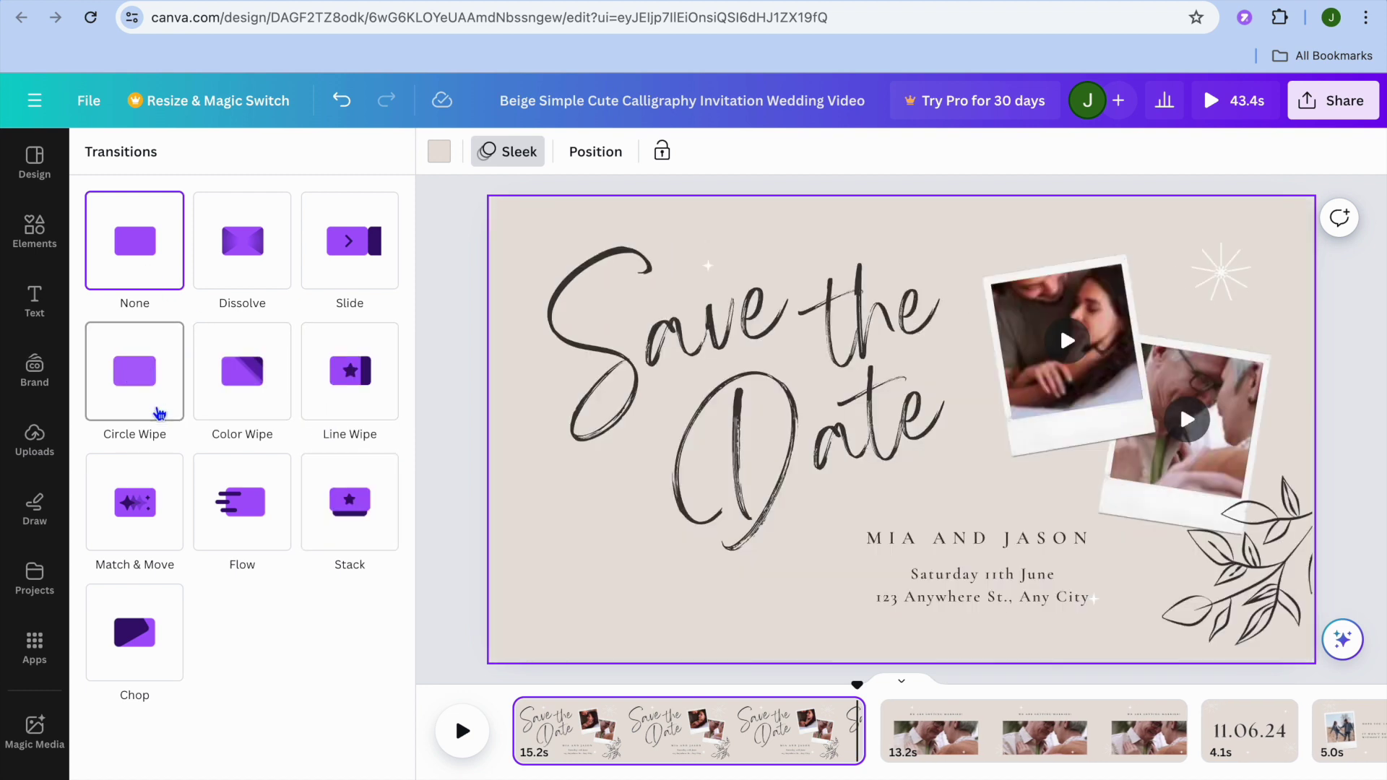
click(330, 379)
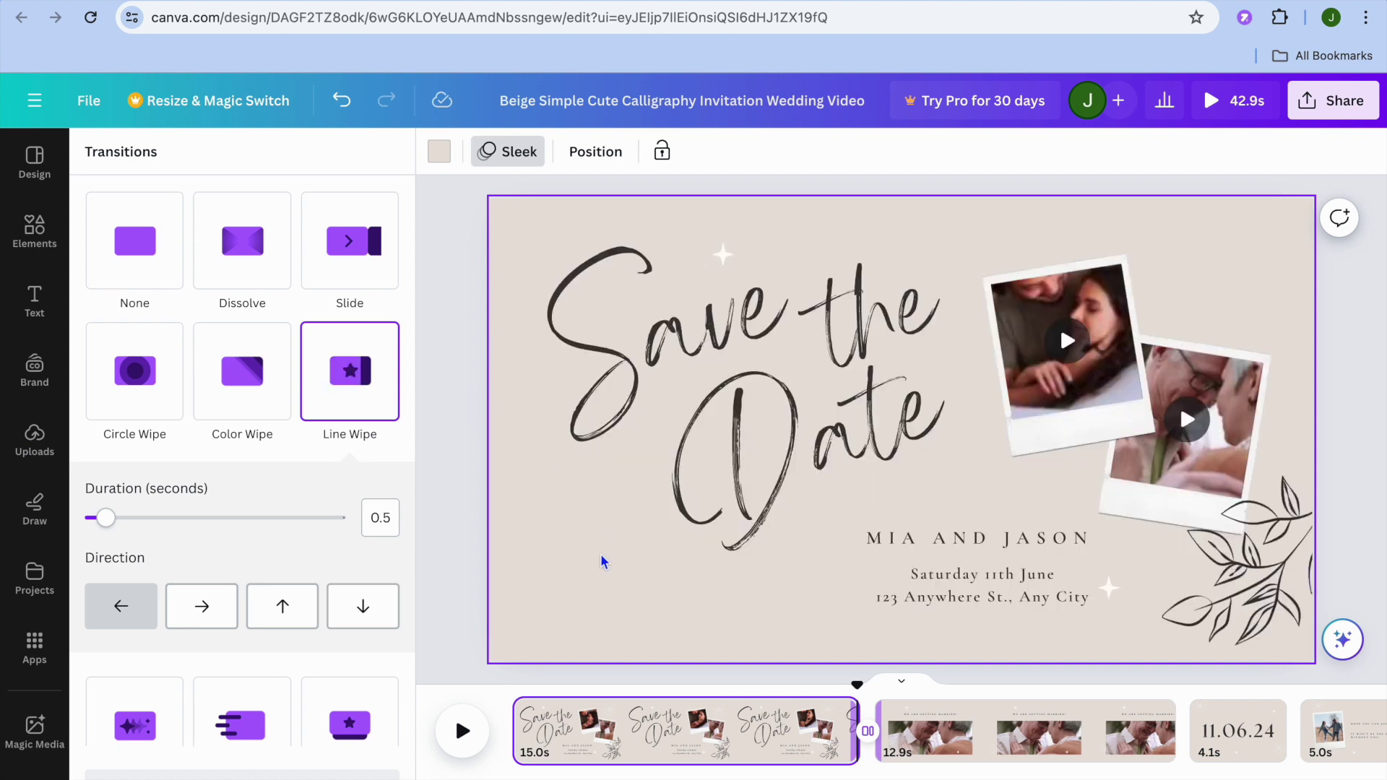
click(496, 635)
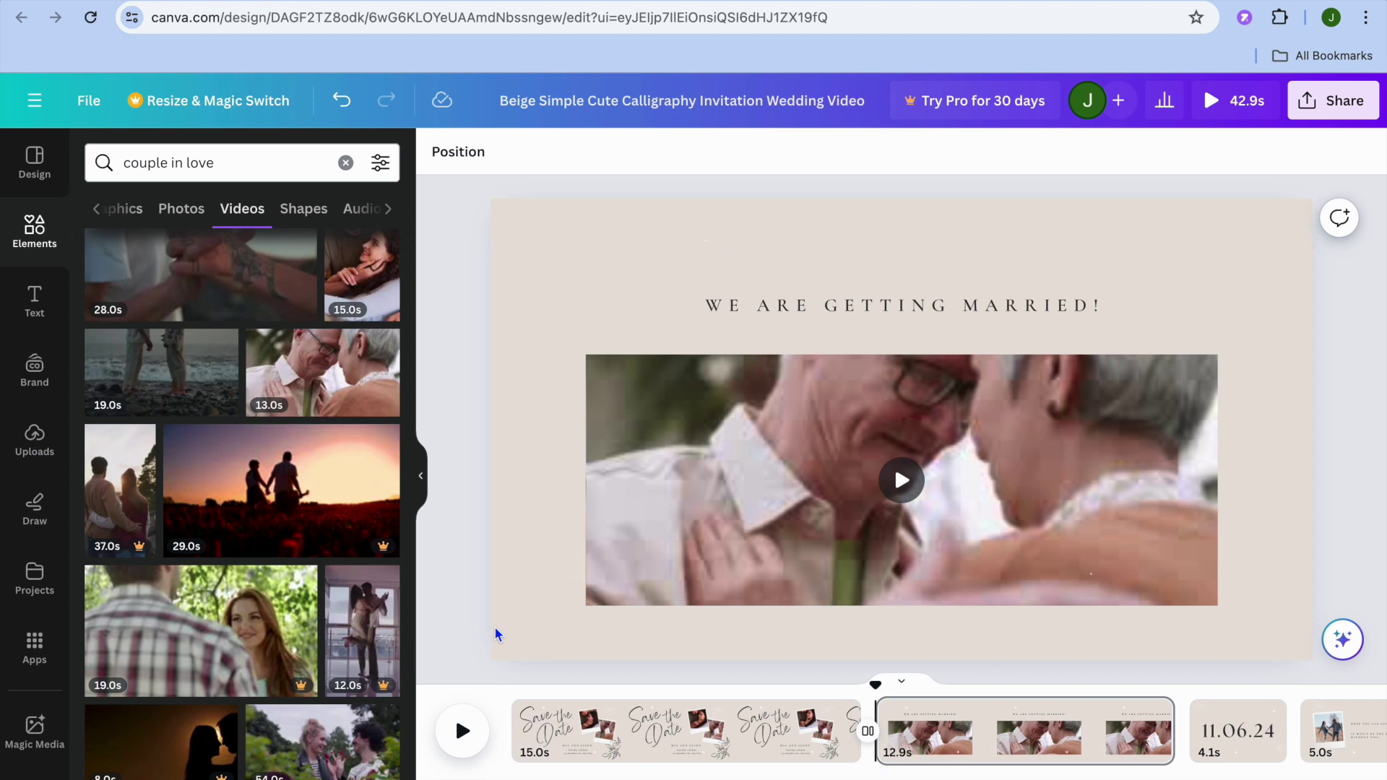
- Replace the couple in love search with 'love song' and list all matching audio tracks
click(32, 440)
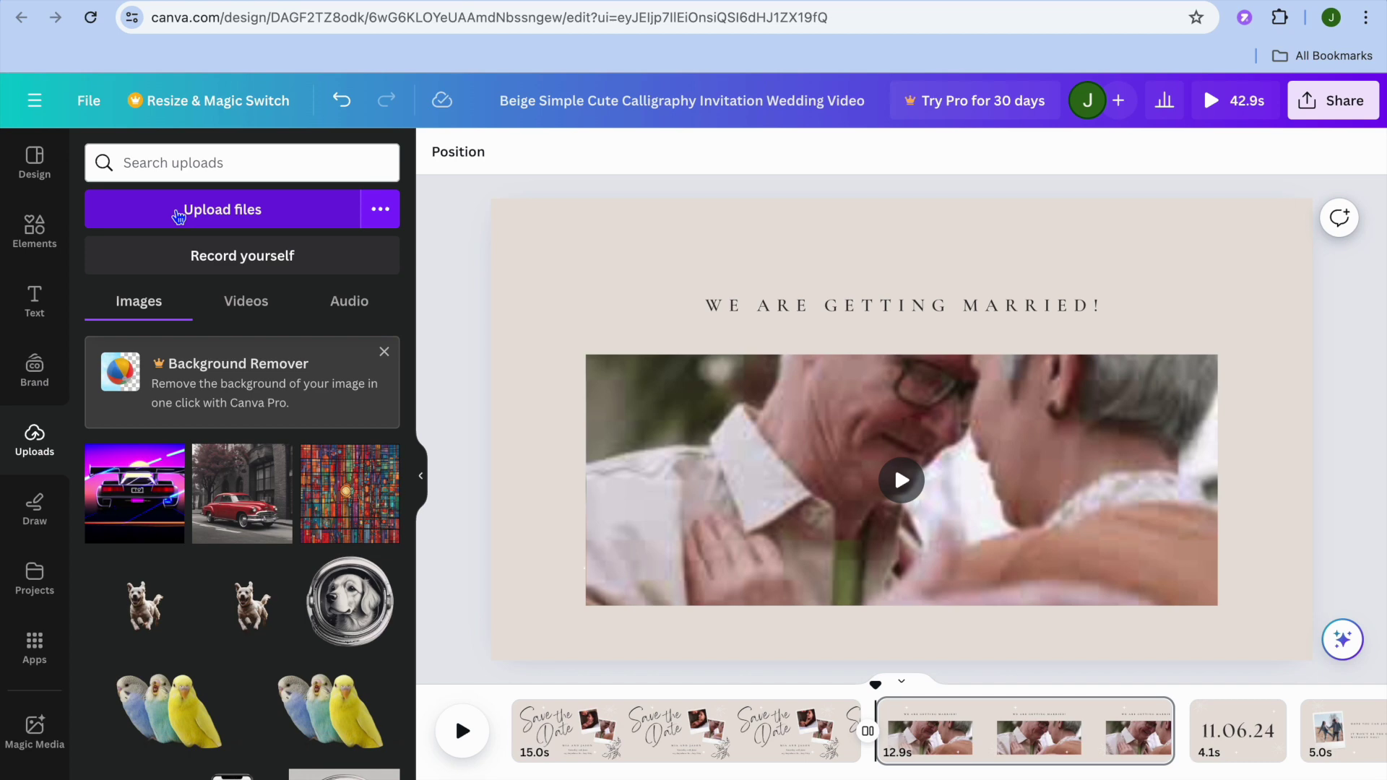
click(37, 244)
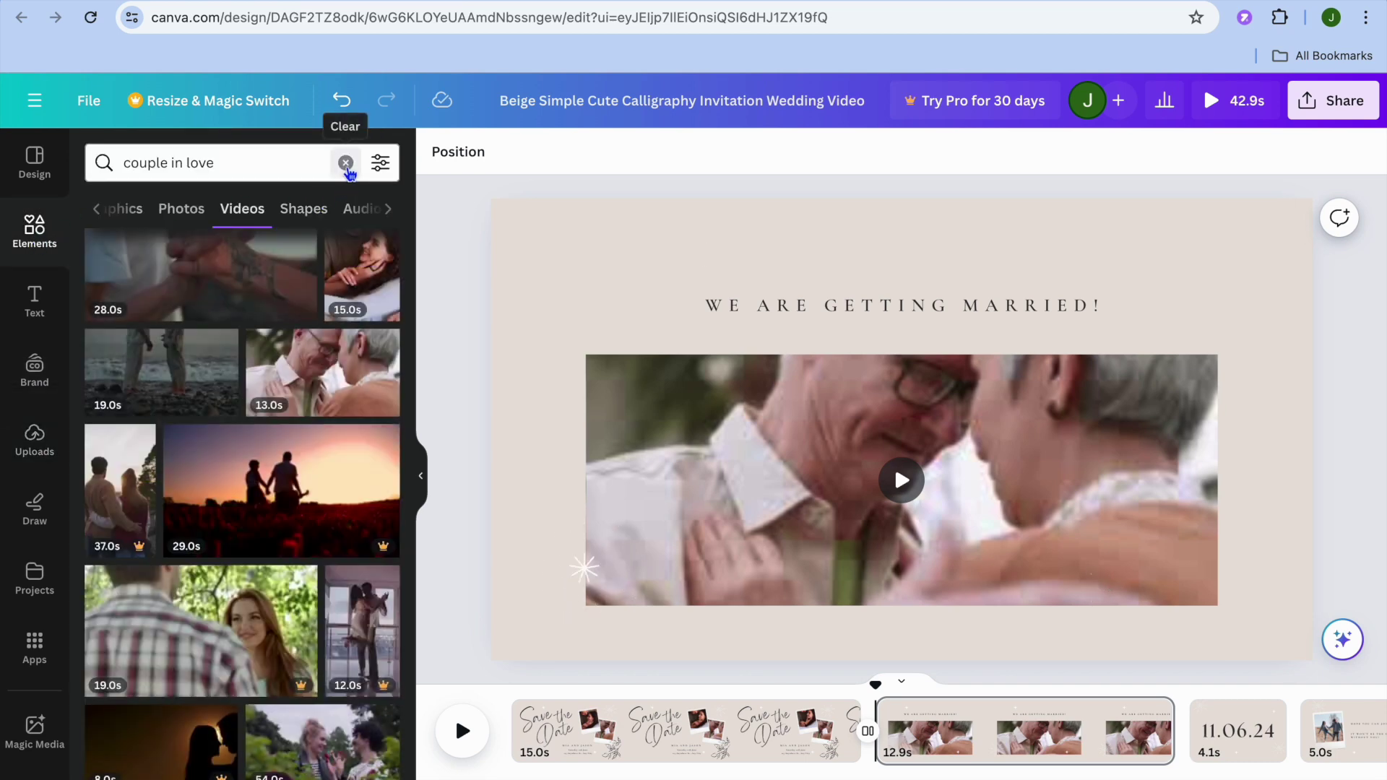
click(346, 165)
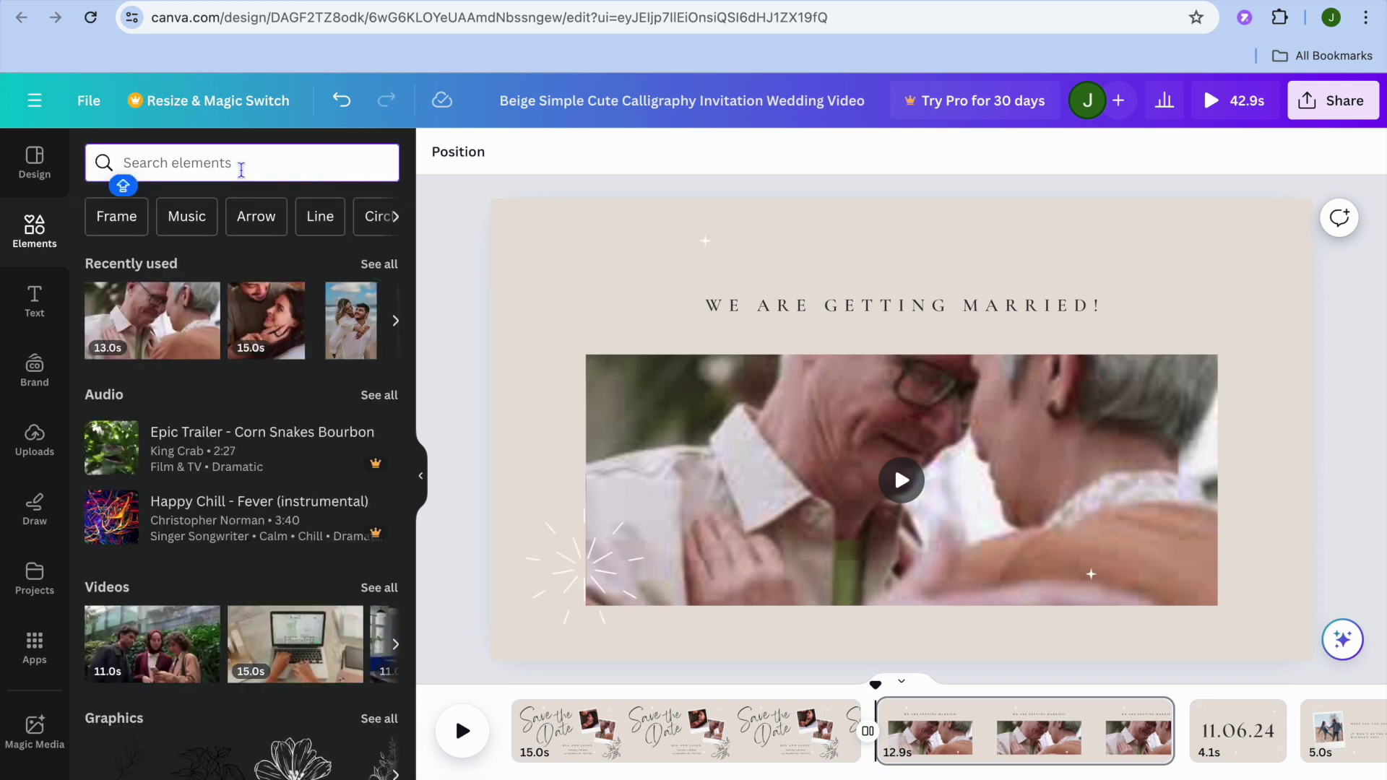
text(LOVE)
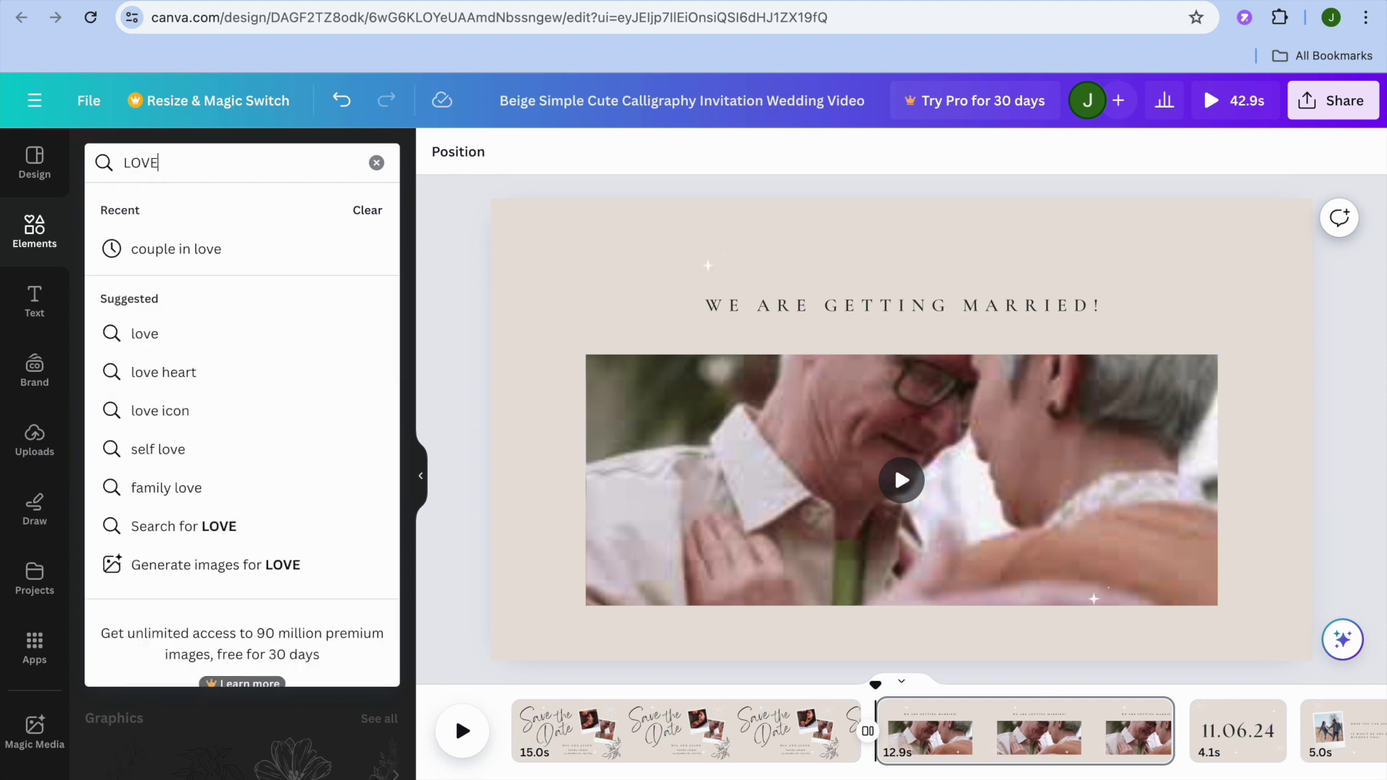
key(Caps_Lock)
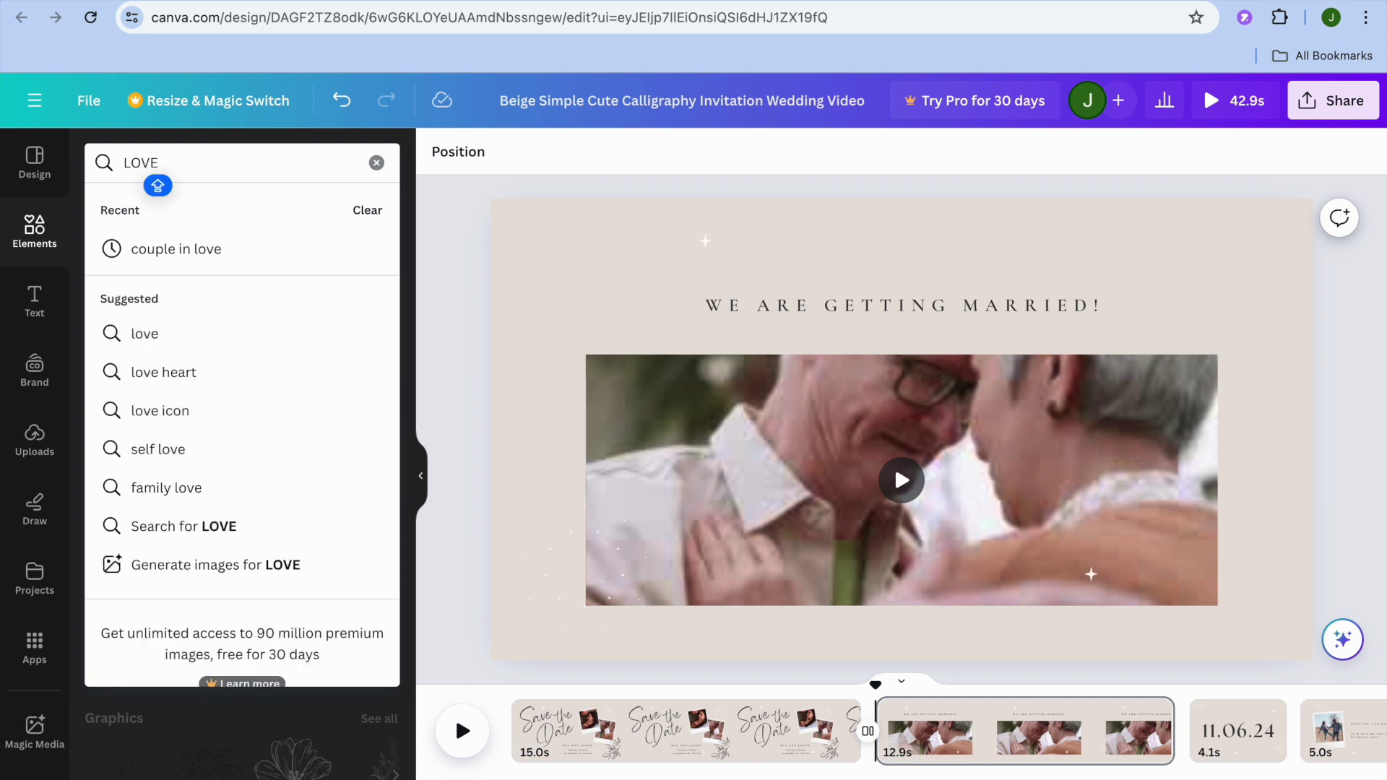
text(E S)
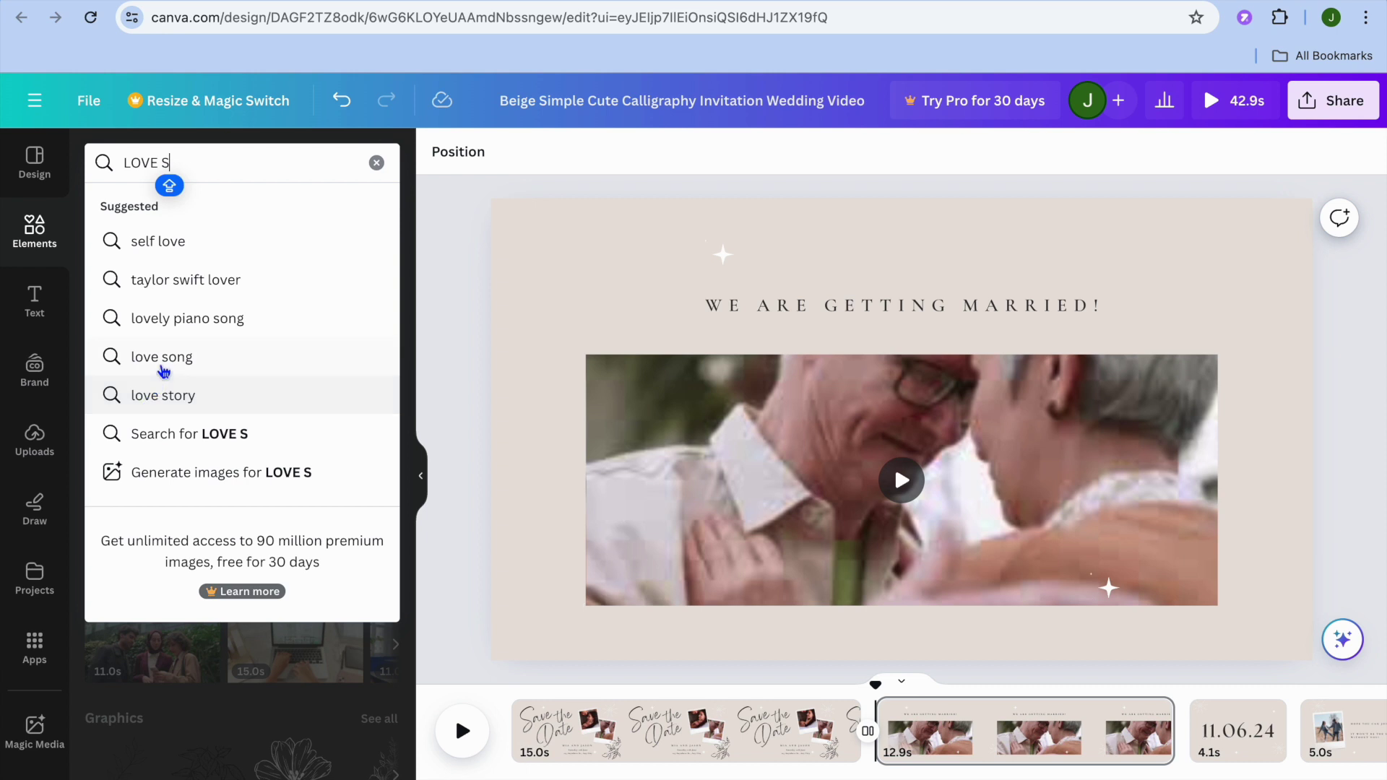
click(163, 367)
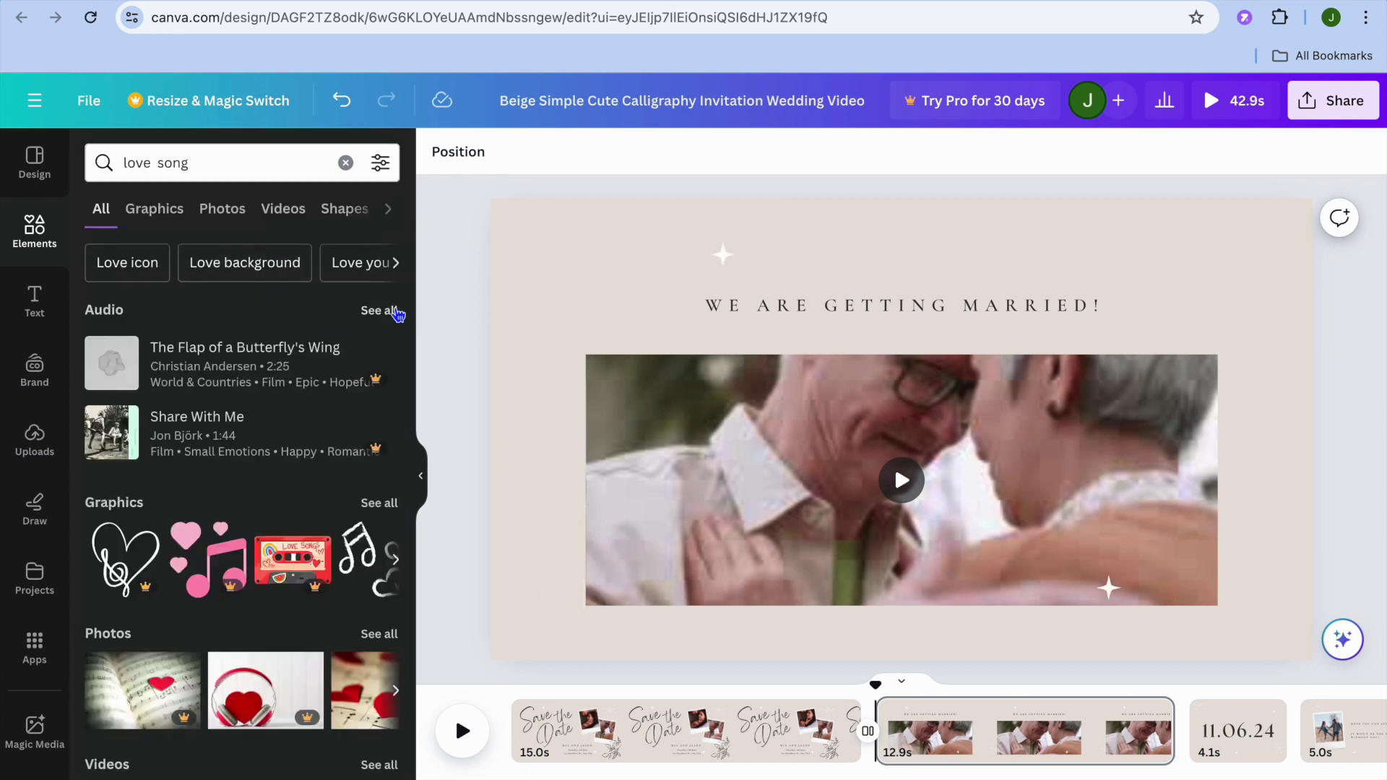
click(383, 311)
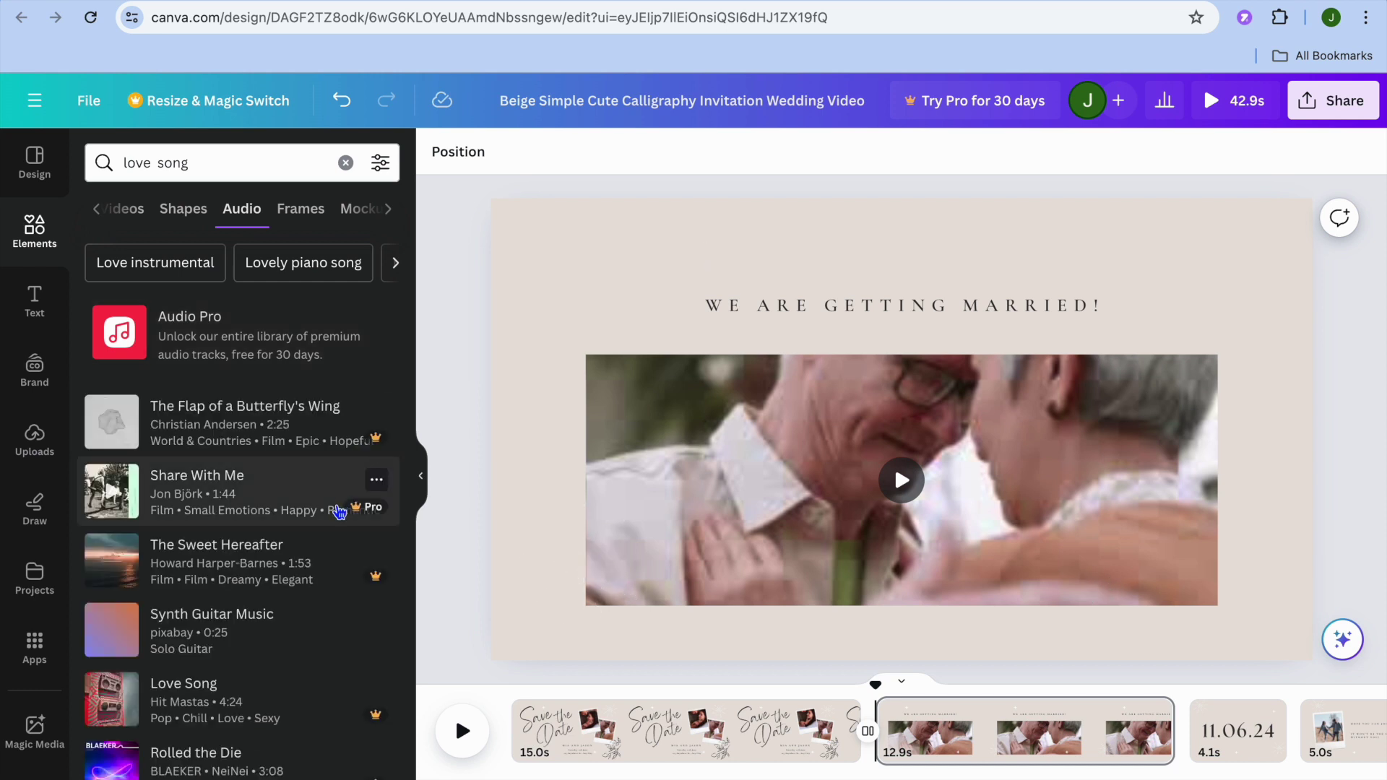
- Browse the love song track list, from premium tracks like Share With Me to free Synth Guitar Music
scroll(340, 512, down, 7)
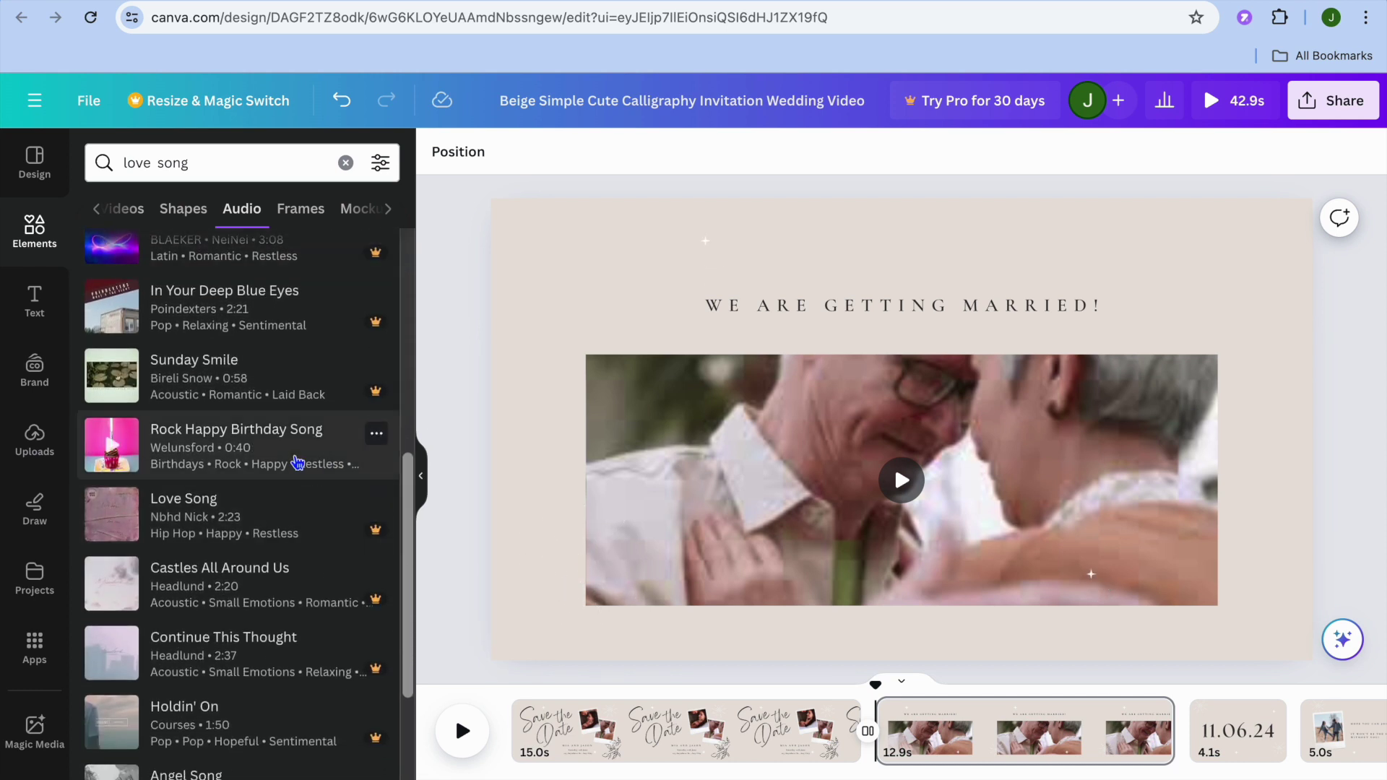
scroll(313, 474, down, 3)
scroll(298, 462, down, 2)
scroll(297, 463, up, 5)
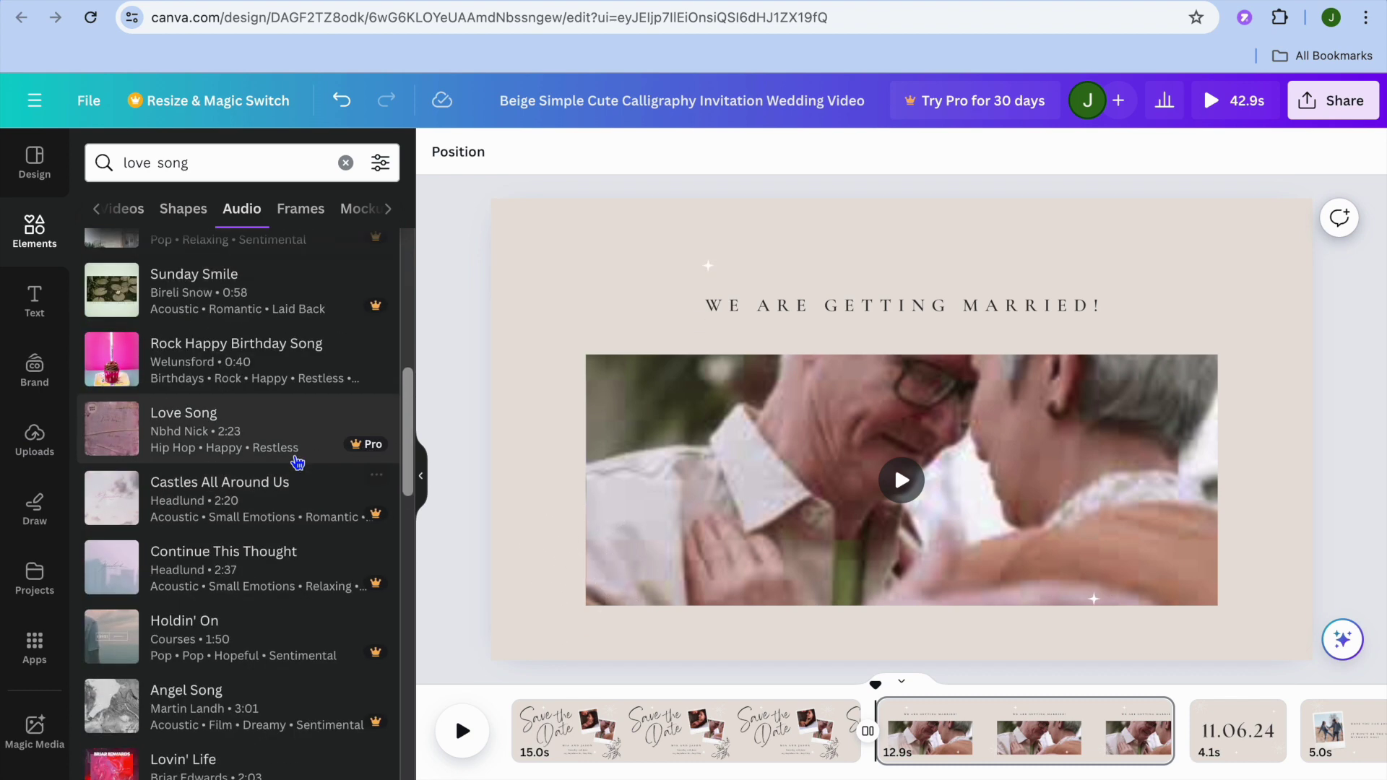
scroll(298, 463, down, 1)
scroll(298, 462, down, 13)
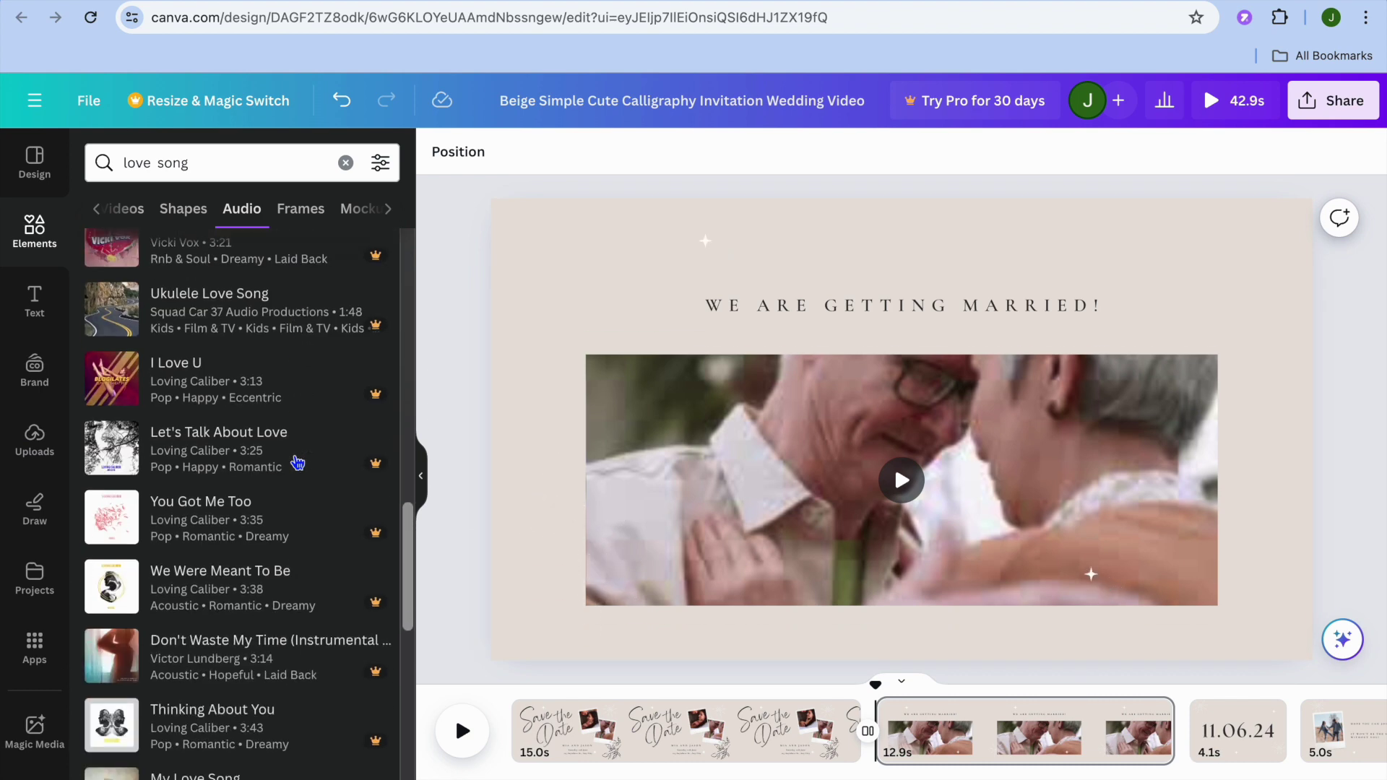
scroll(298, 463, down, 5)
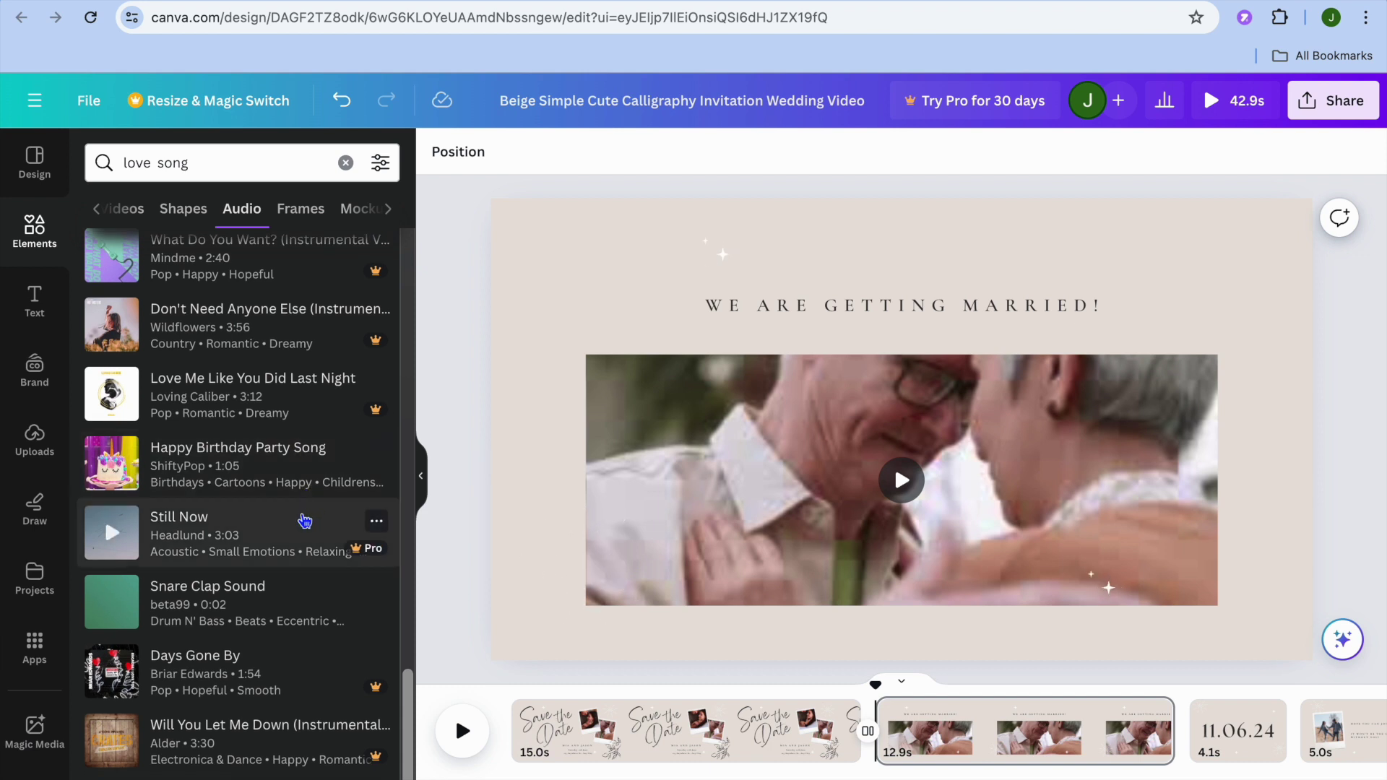
scroll(305, 521, down, 4)
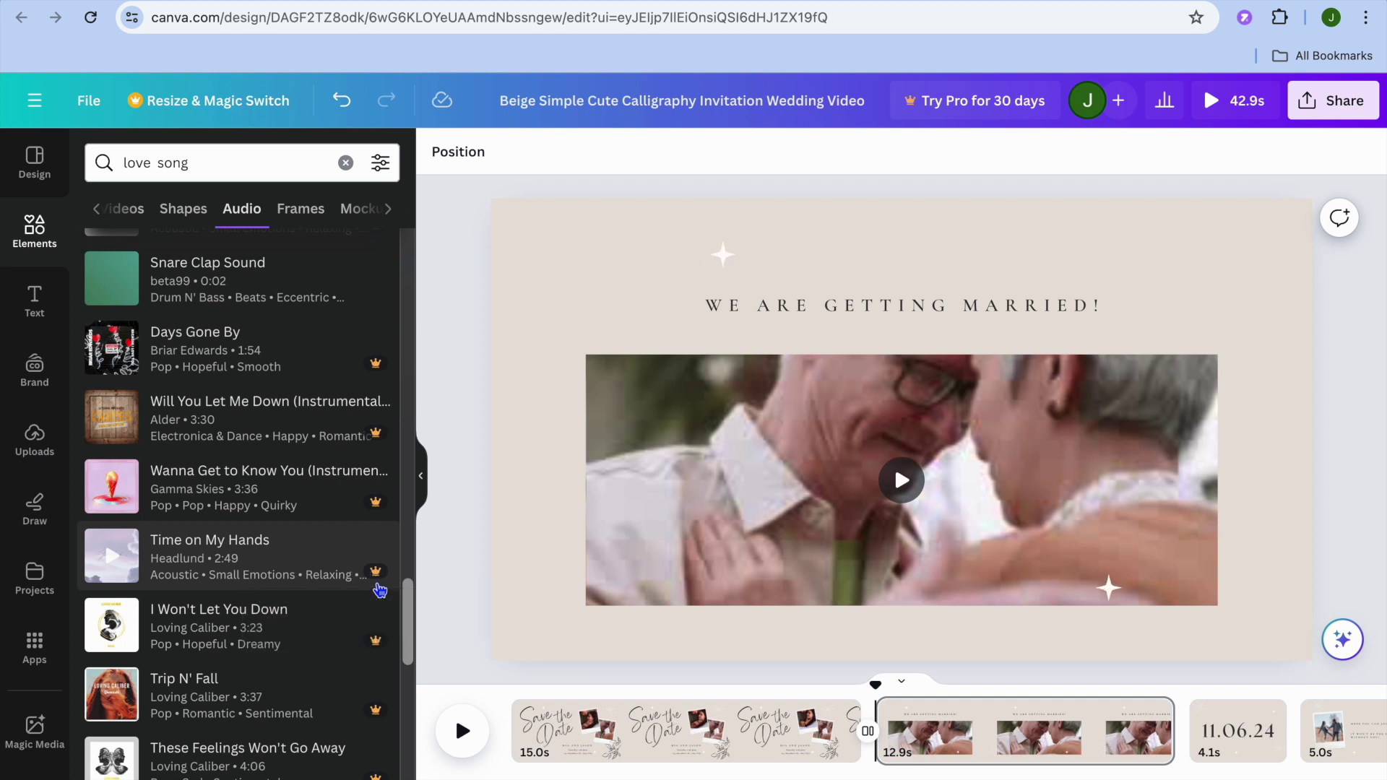
scroll(380, 590, down, 4)
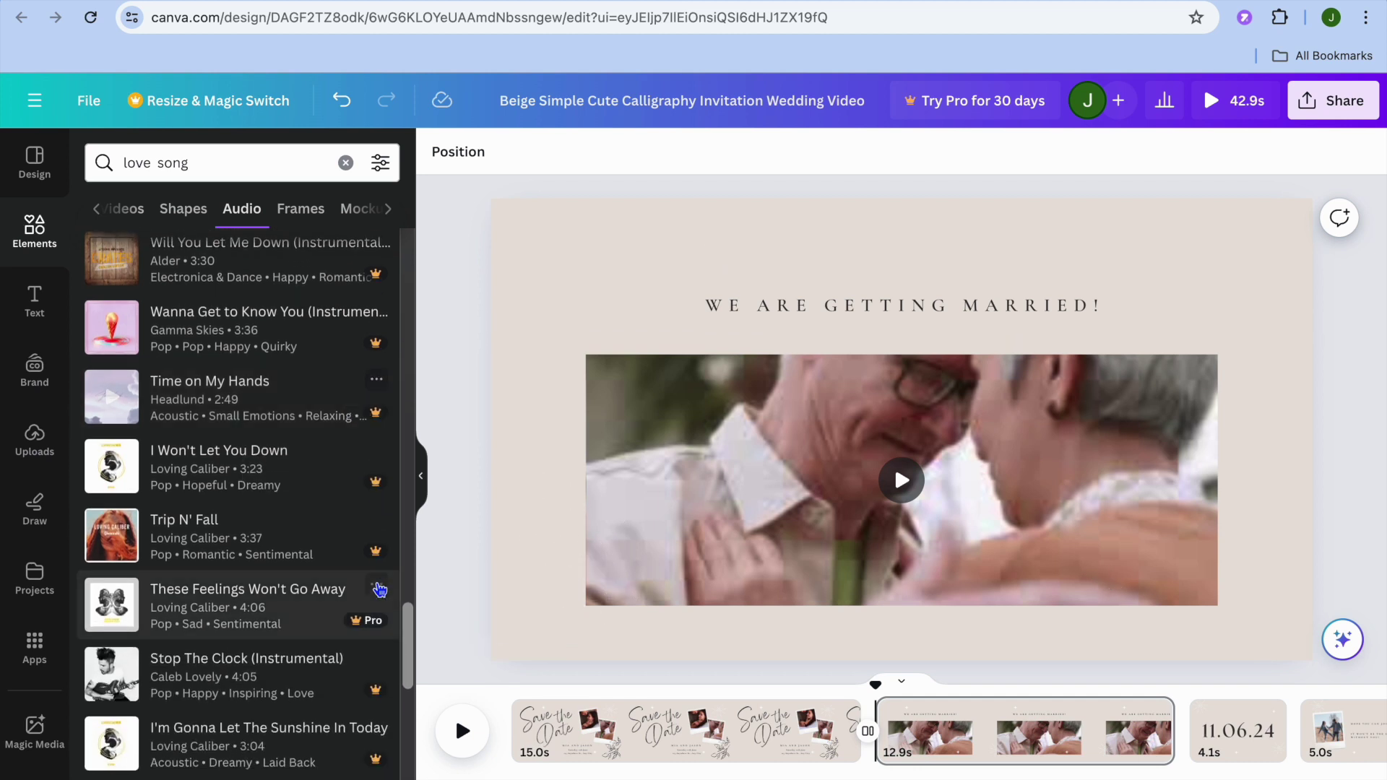
scroll(379, 591, down, 6)
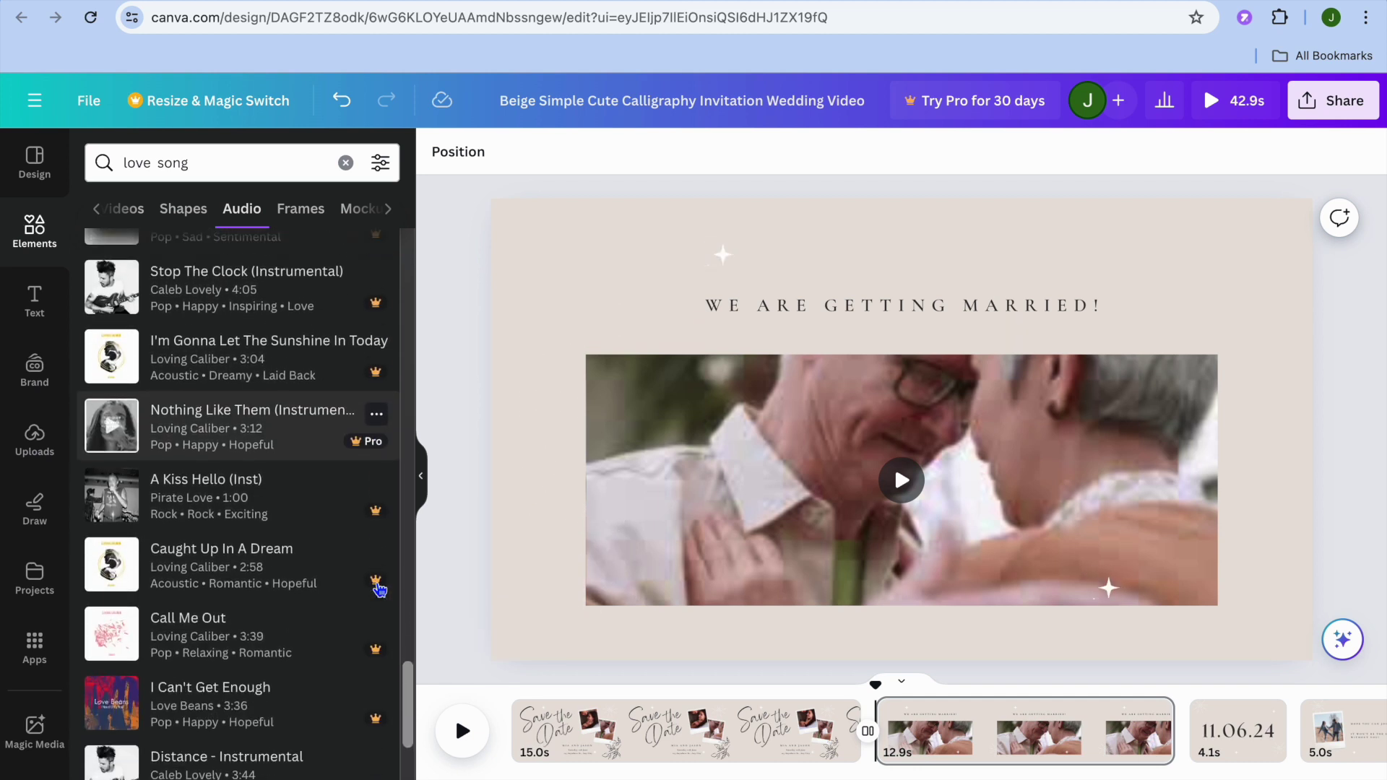
scroll(379, 590, down, 11)
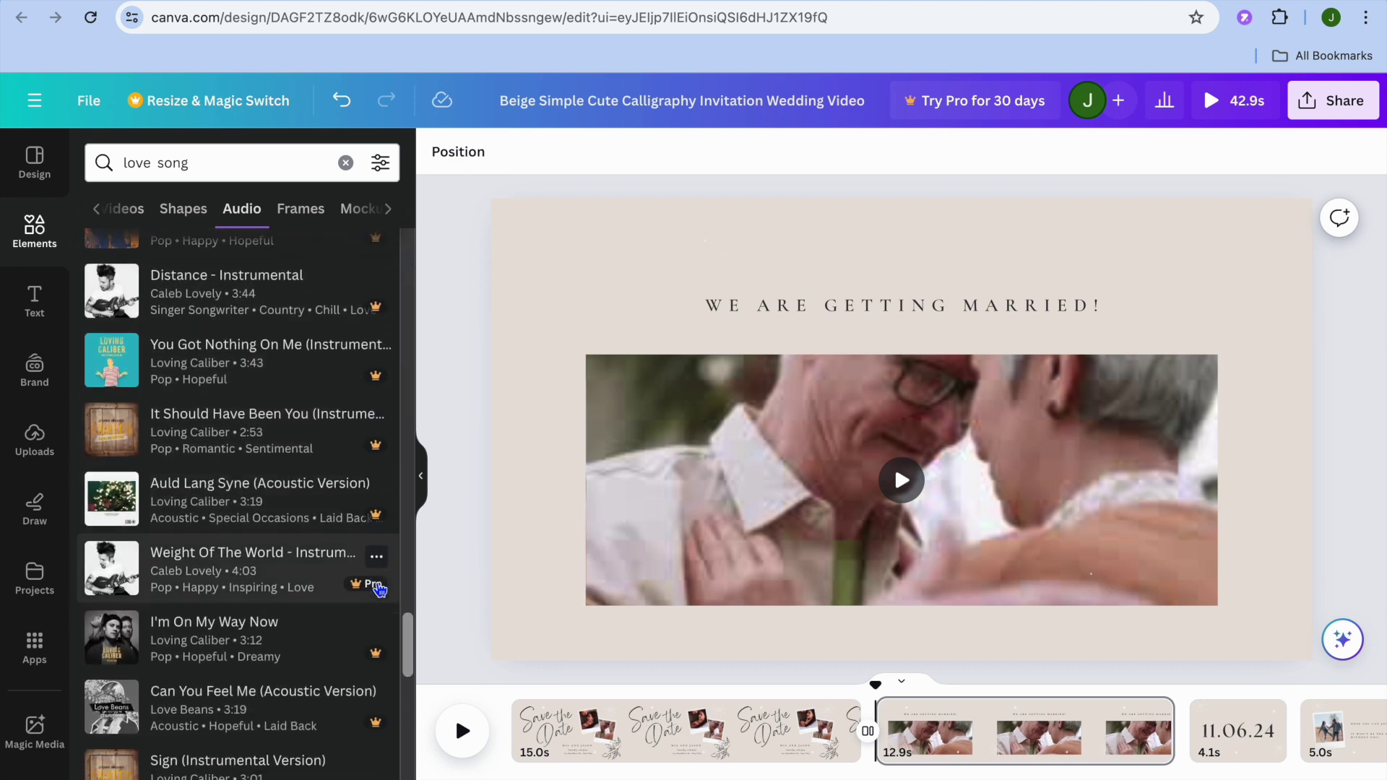
scroll(379, 590, down, 1)
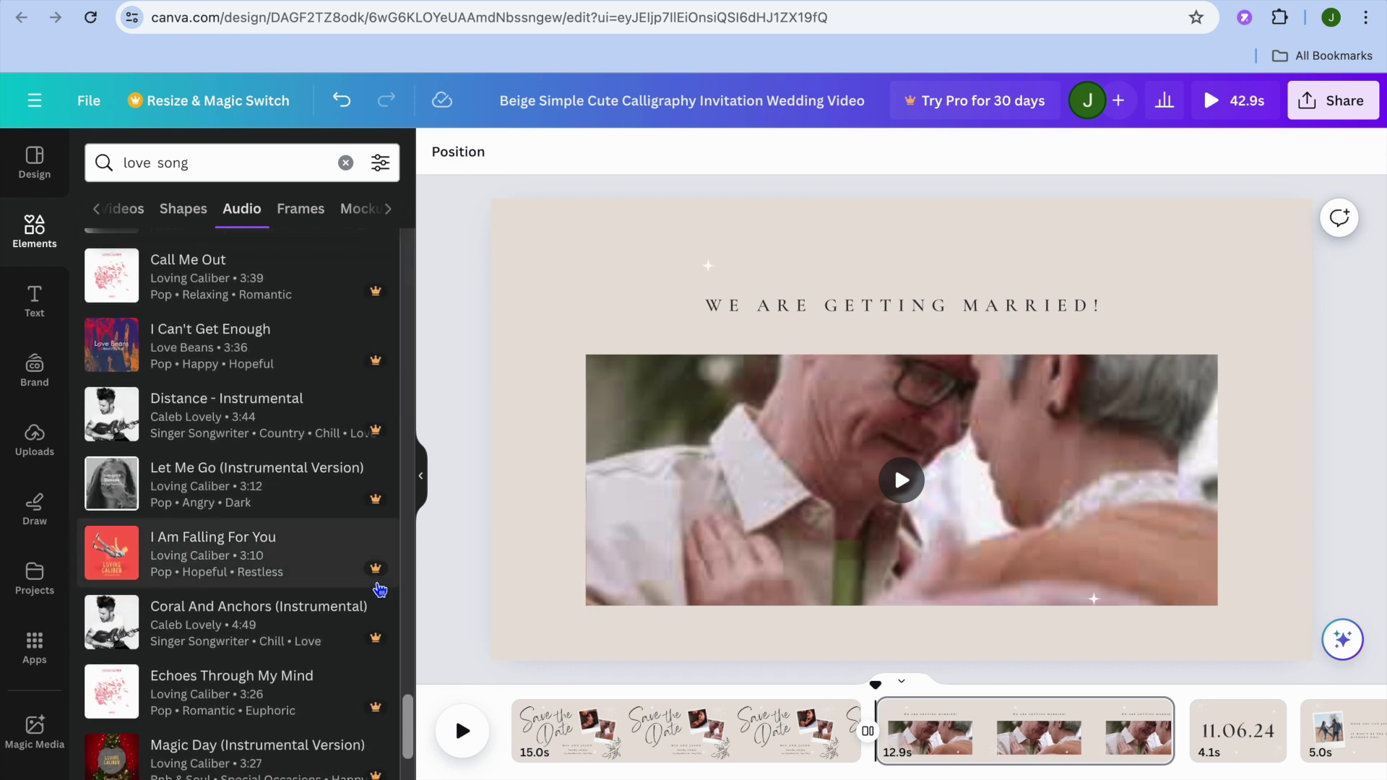
scroll(379, 590, down, 6)
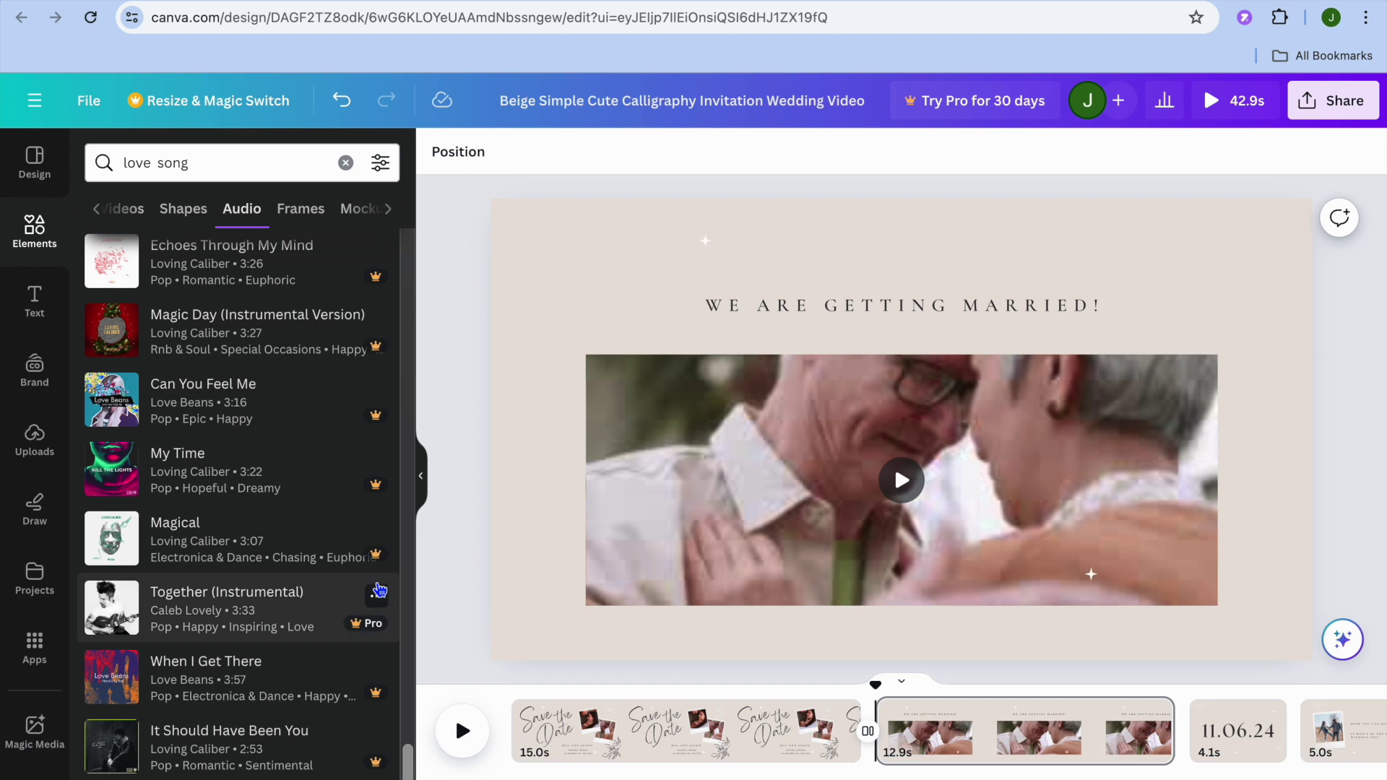
scroll(379, 590, up, 10)
scroll(379, 590, up, 15)
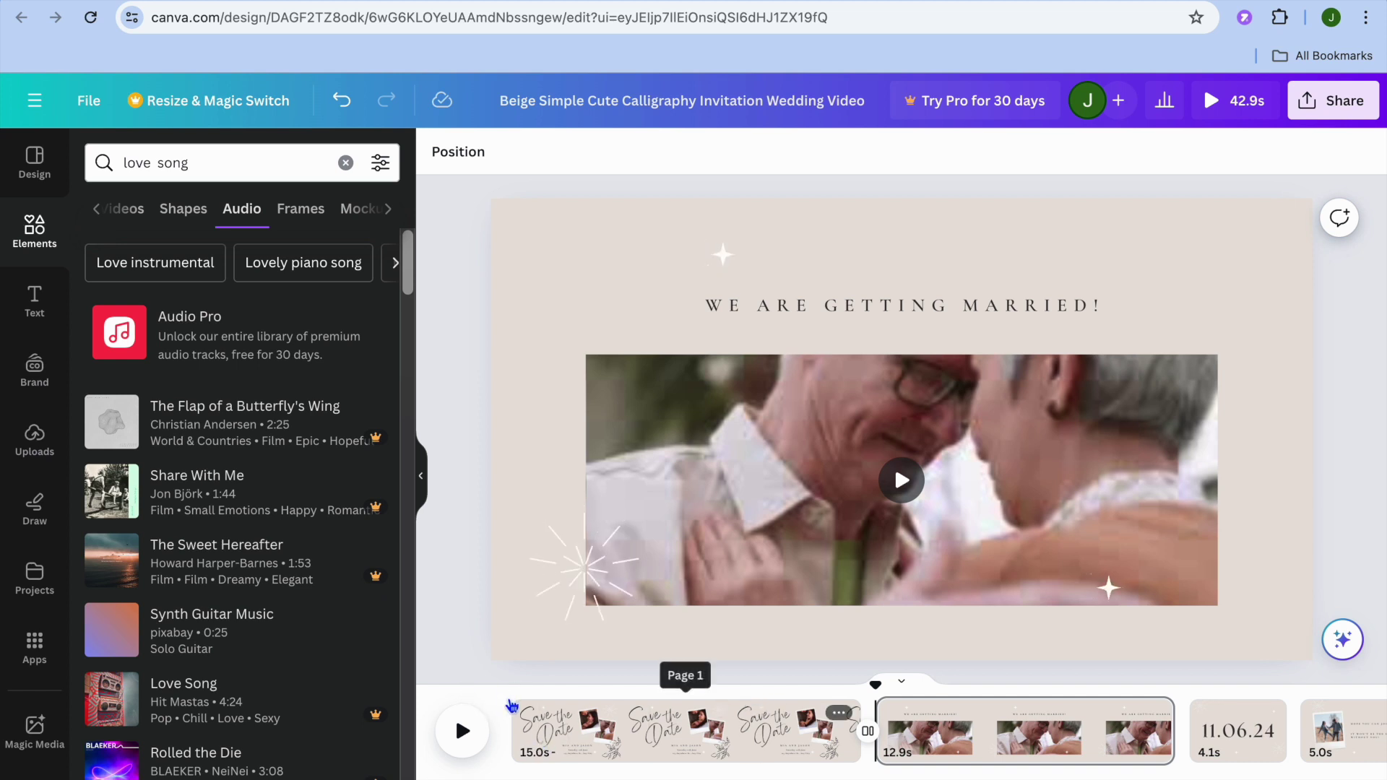
mouse_move(513, 705)
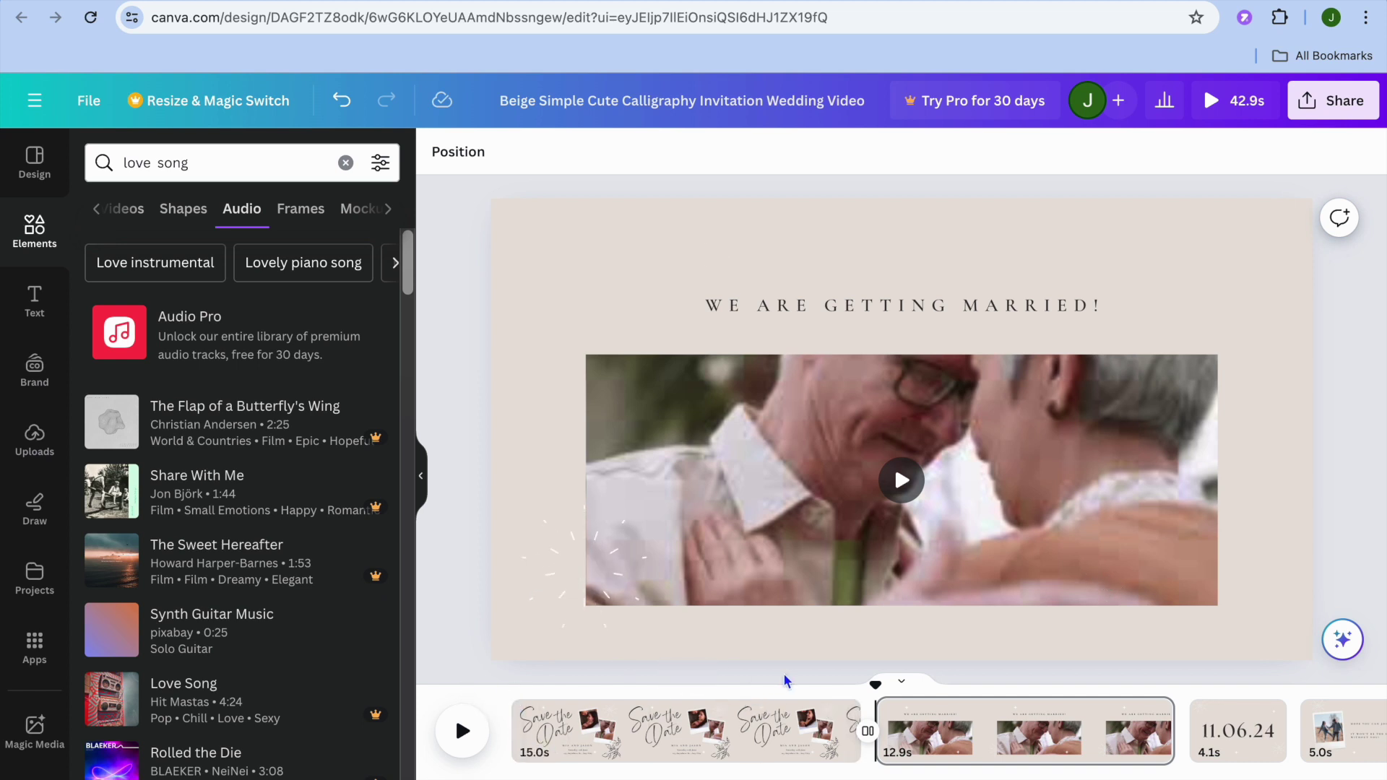
- Place Synth Guitar Music at the timeline's start and trim it to 19.7s across the first two scenes
drag(876, 685, 510, 695)
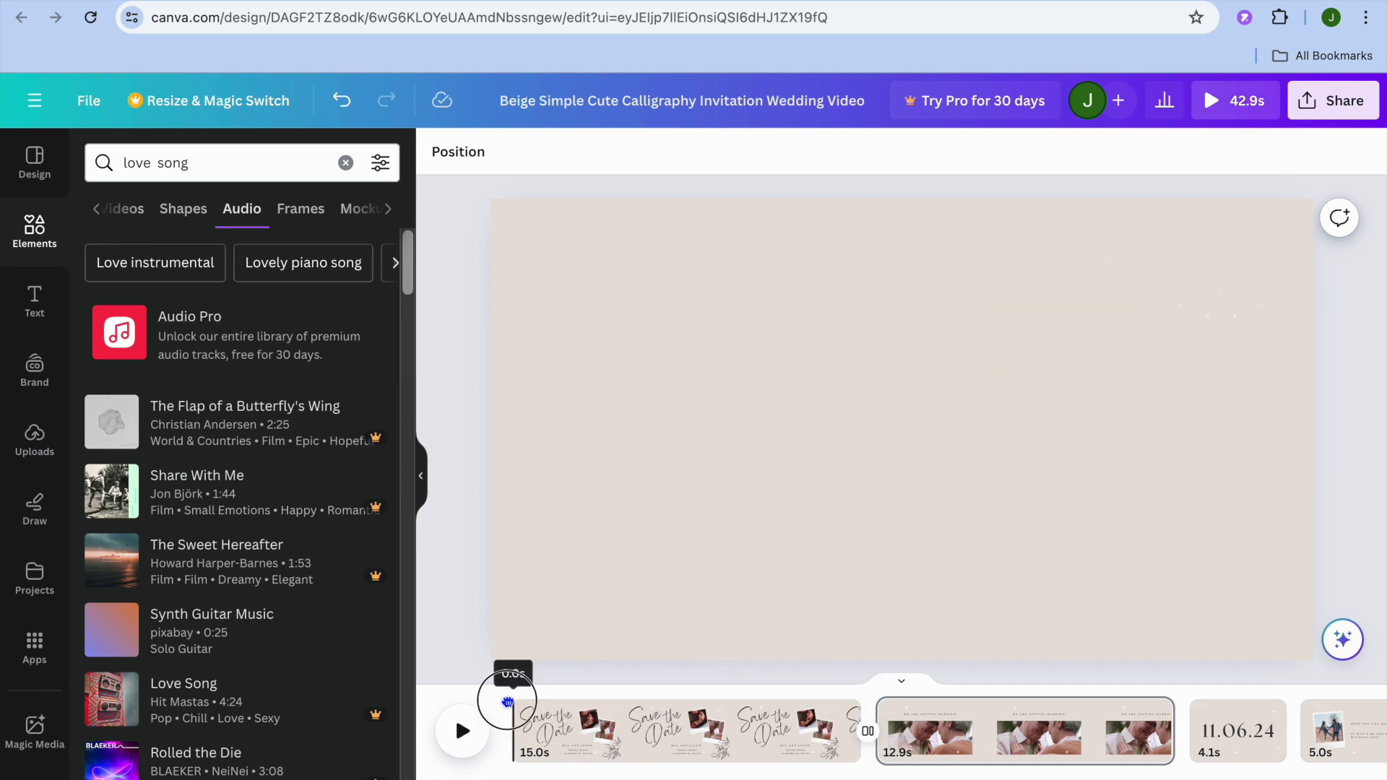
mouse_move(248, 643)
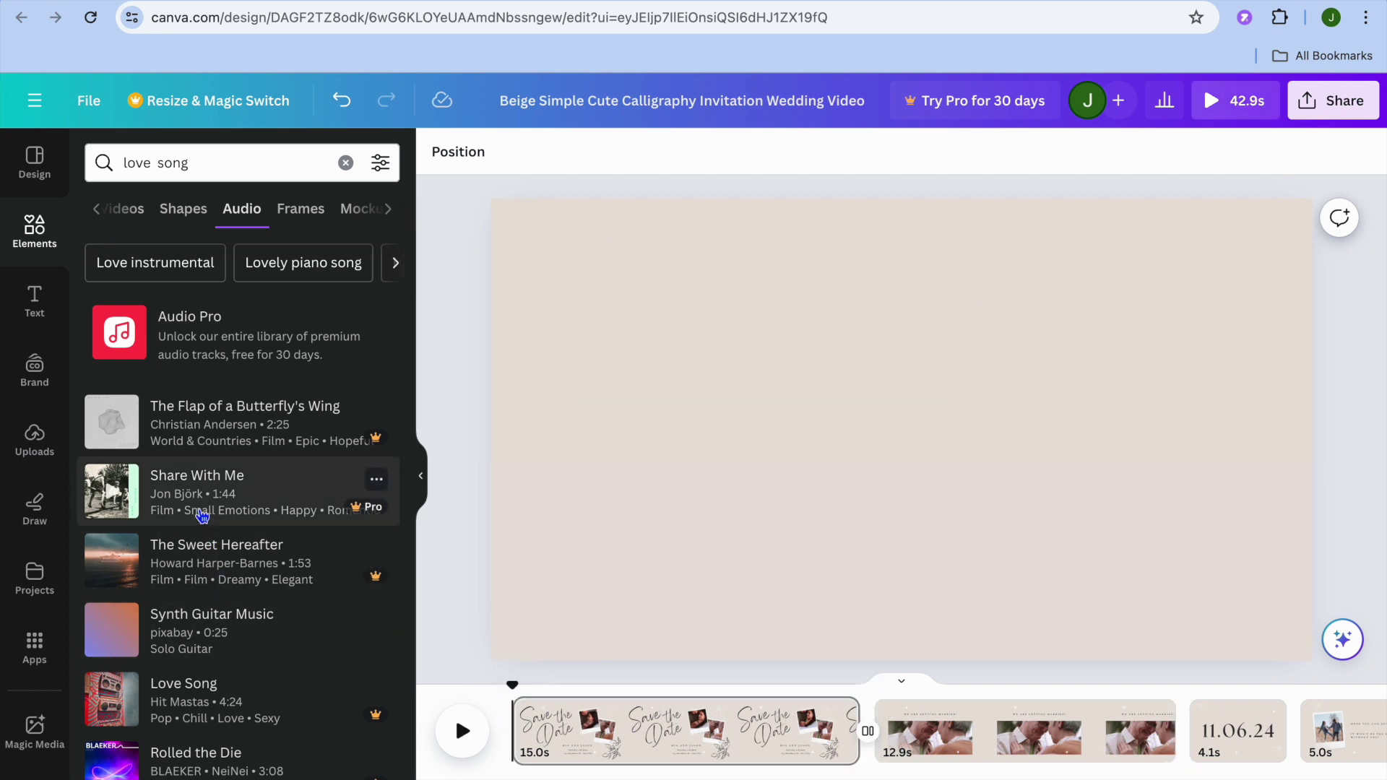
drag(225, 634, 522, 740)
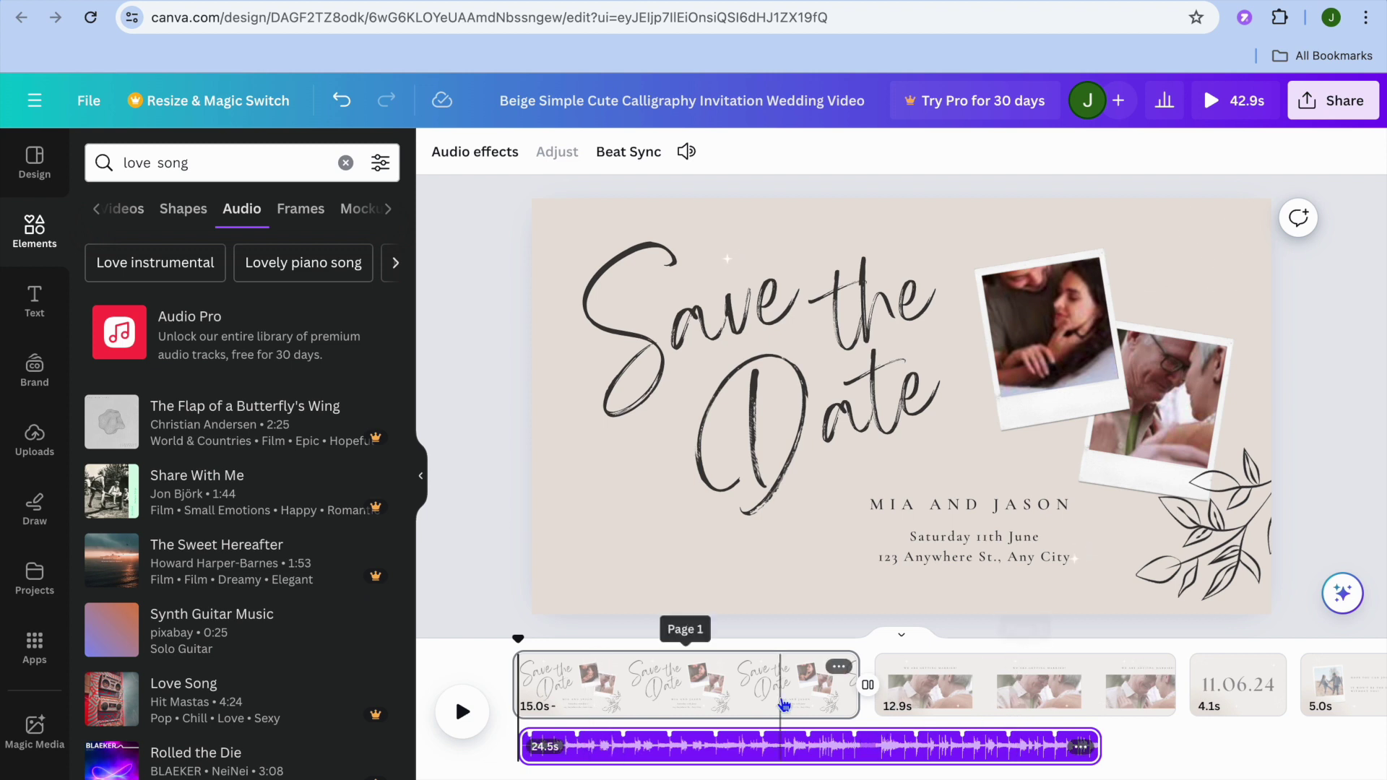
drag(654, 745, 594, 750)
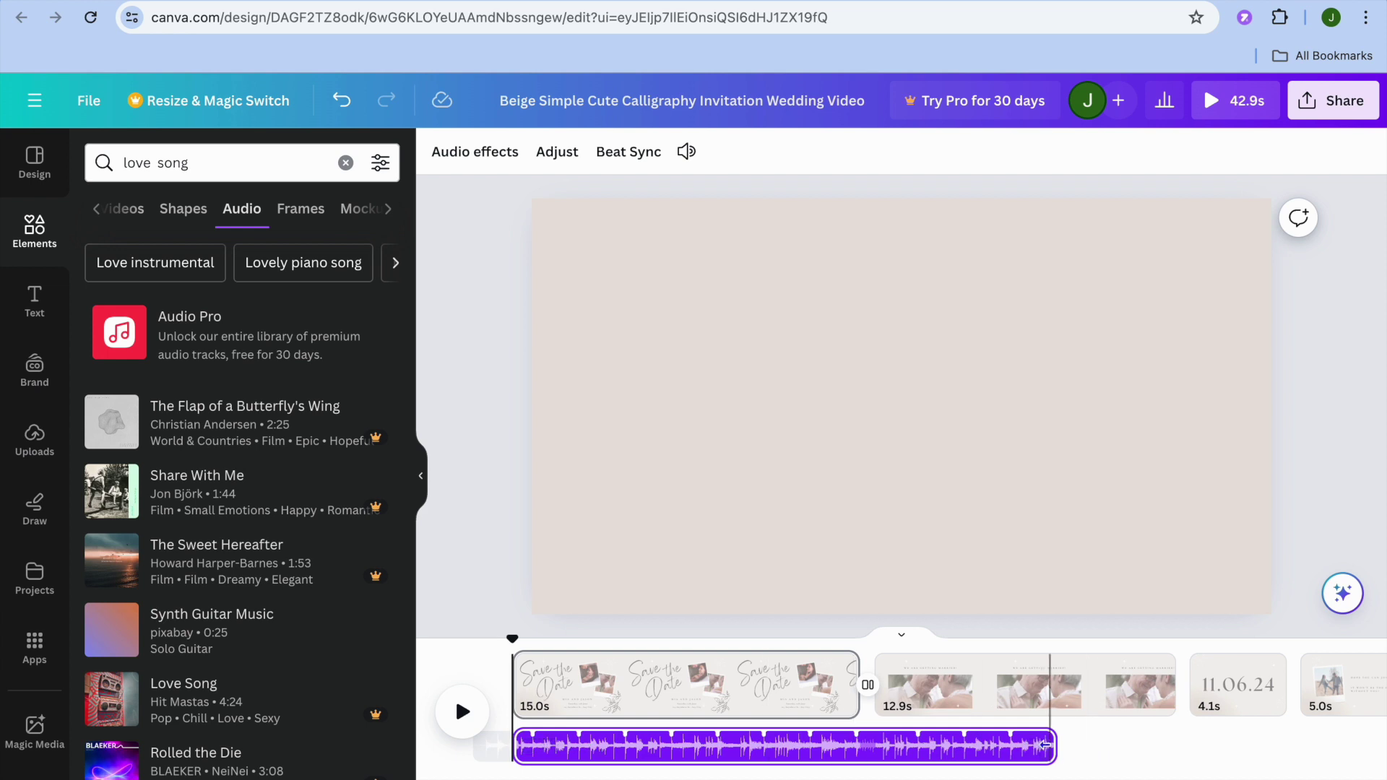
drag(1056, 752, 966, 760)
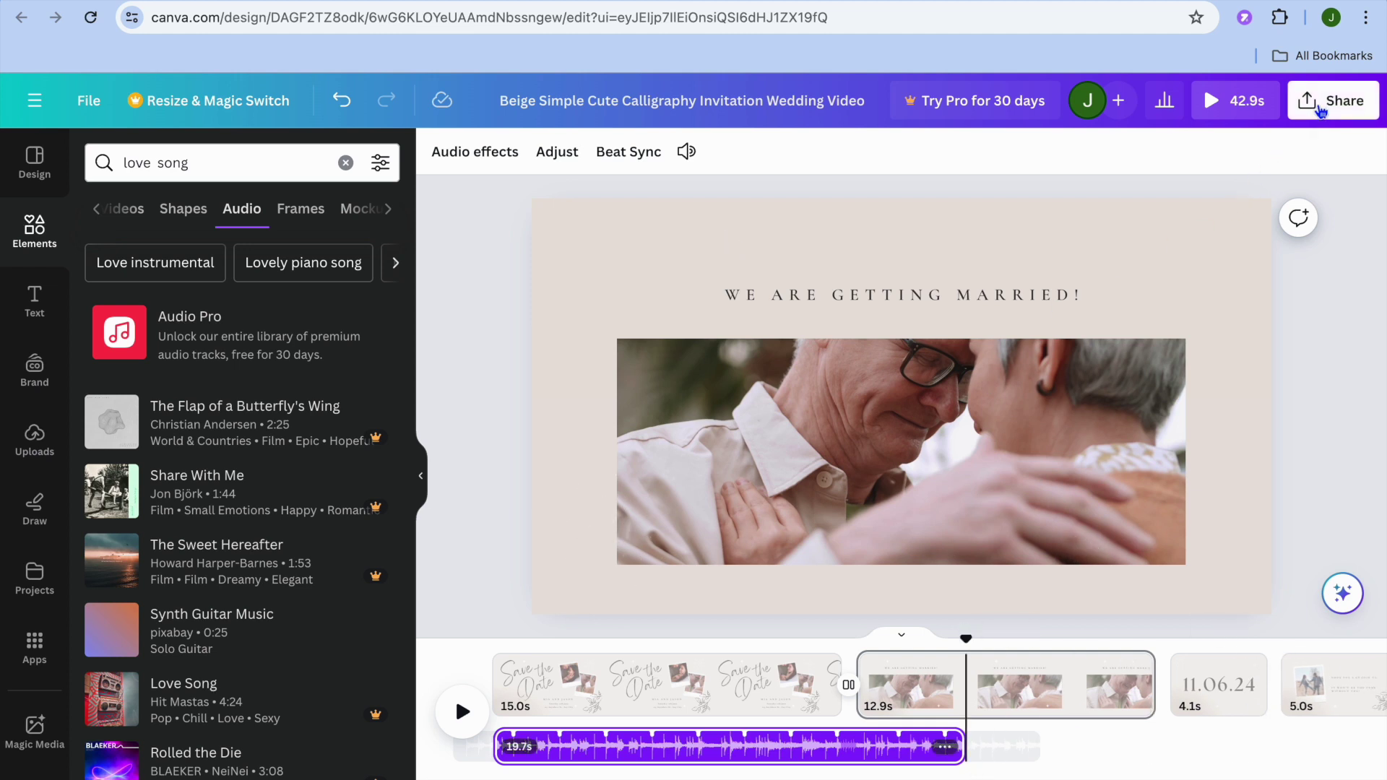
click(1320, 108)
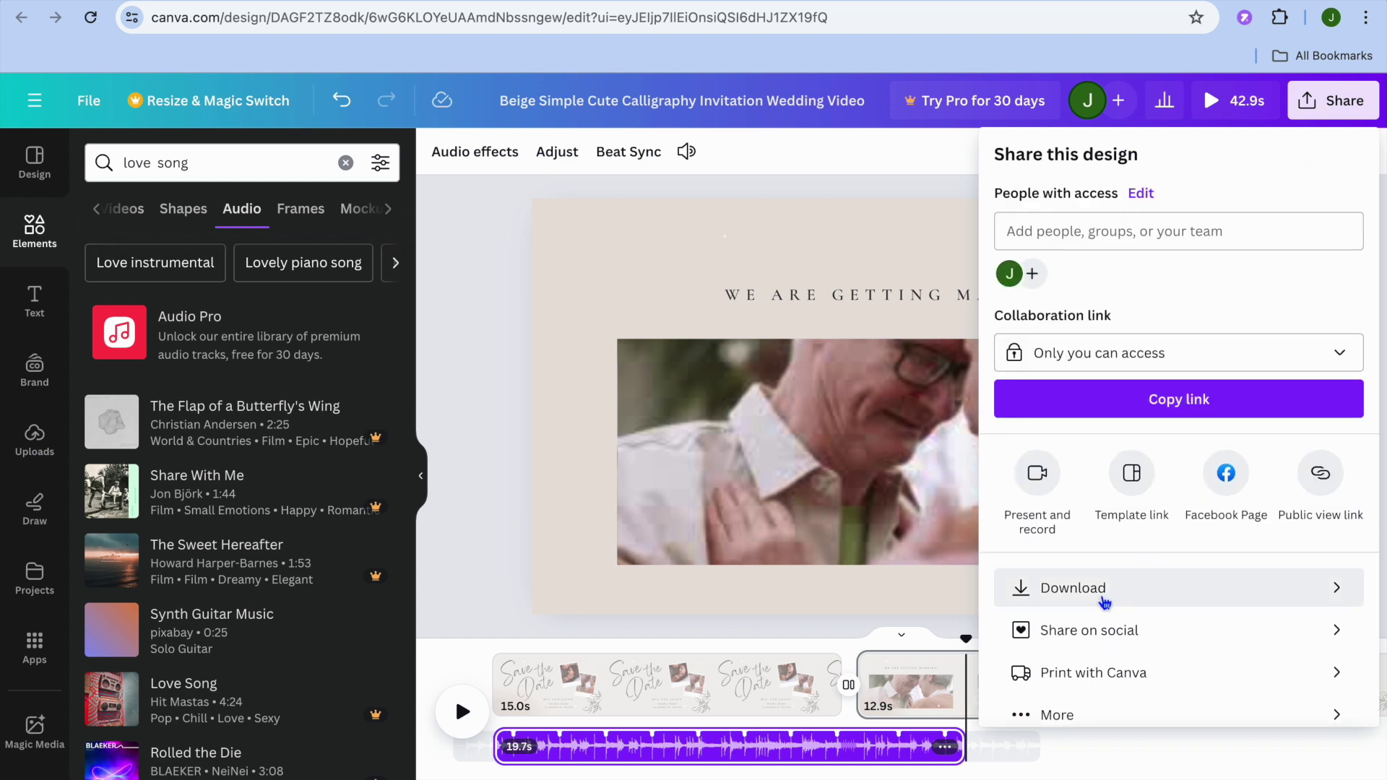
click(1104, 602)
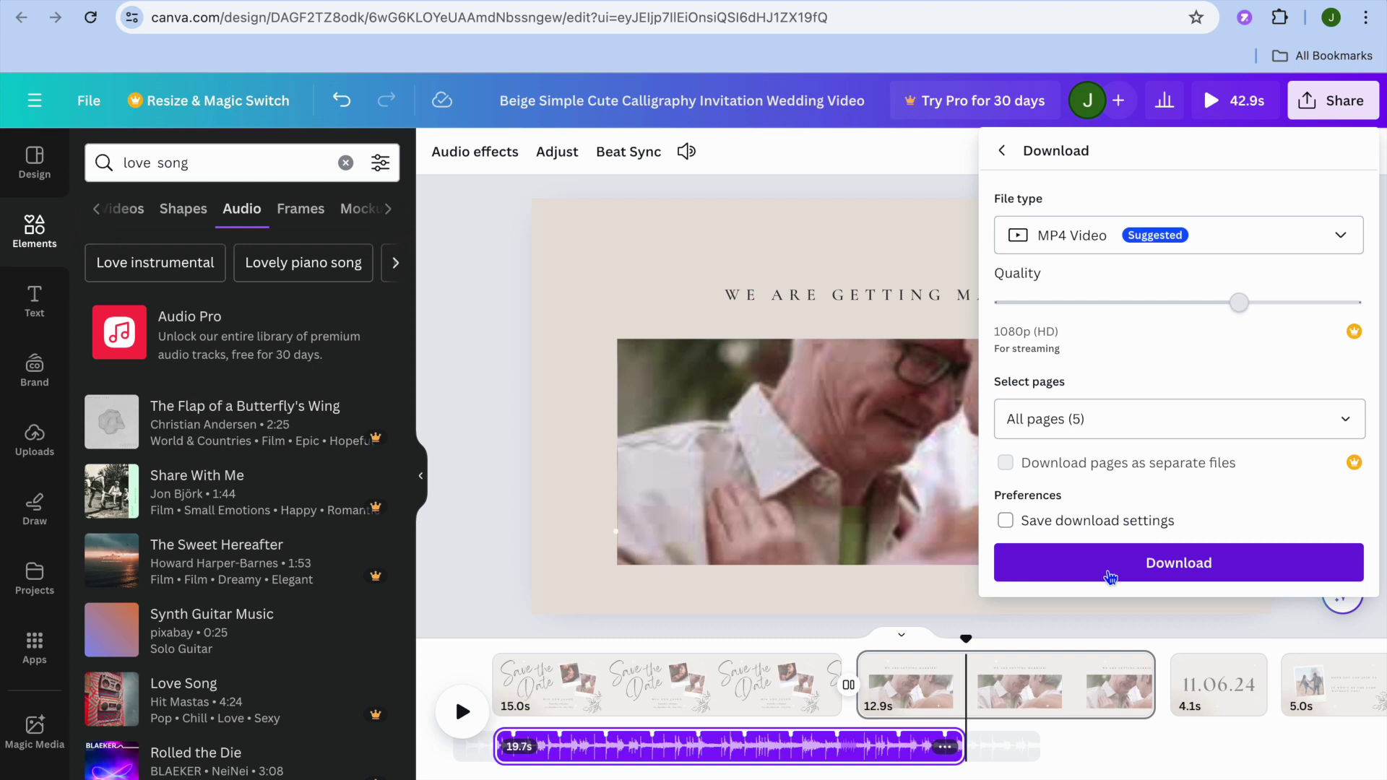
click(484, 547)
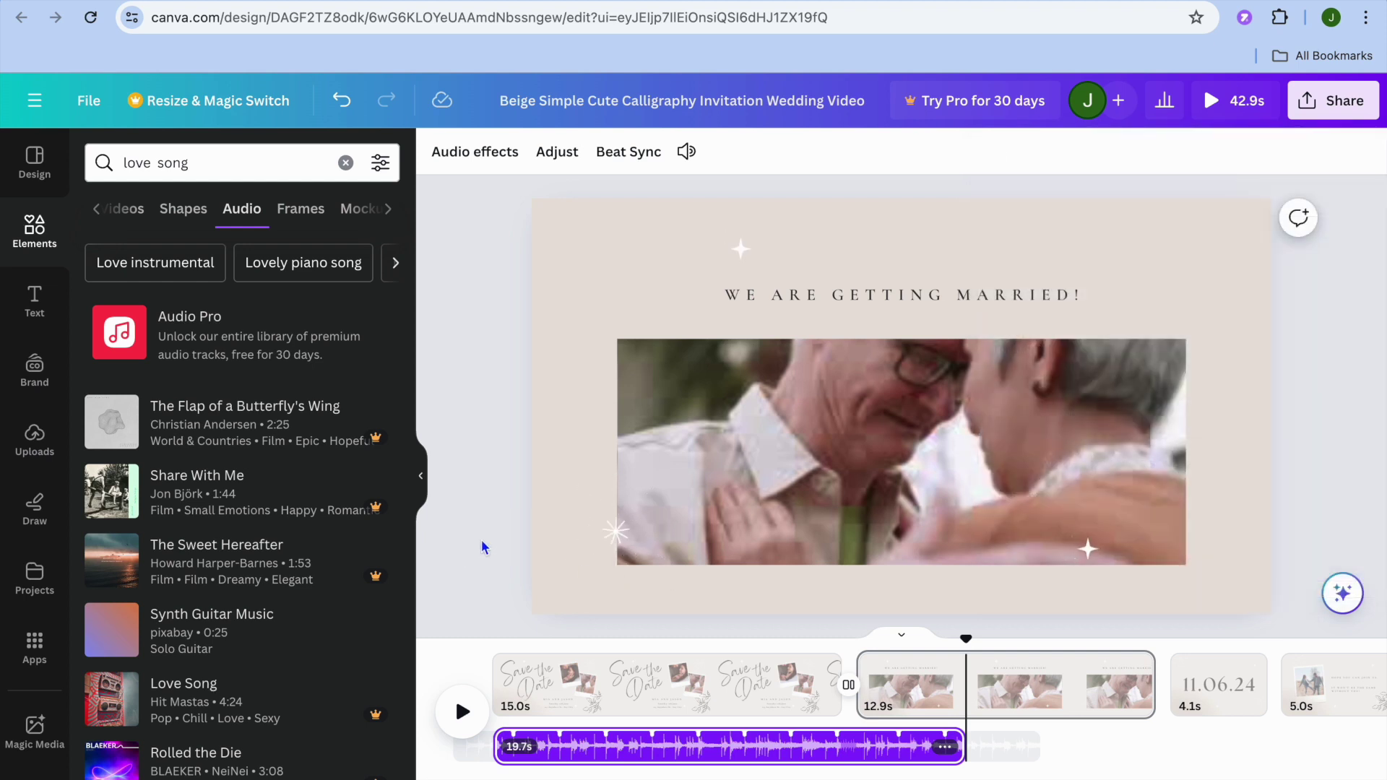